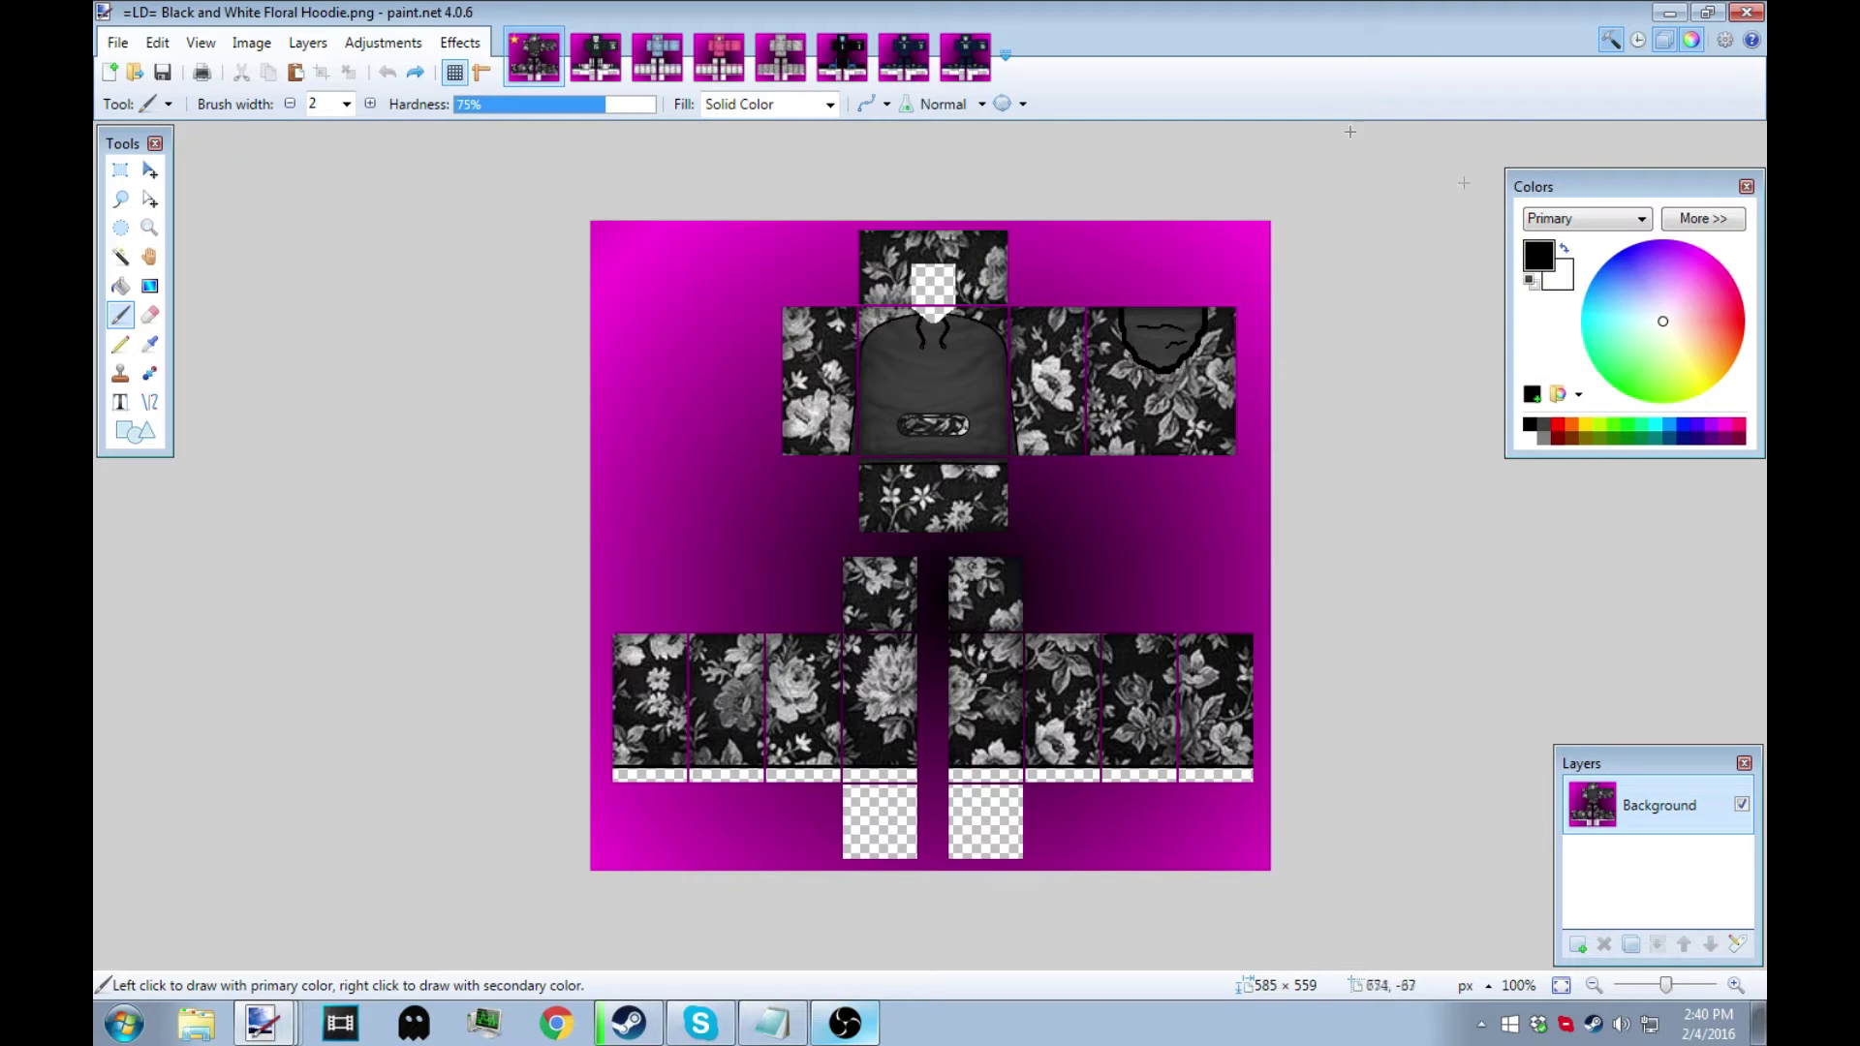
Step: Switch to the Jets Jersey Marshall template, the dark green number 15 jersey
click(595, 68)
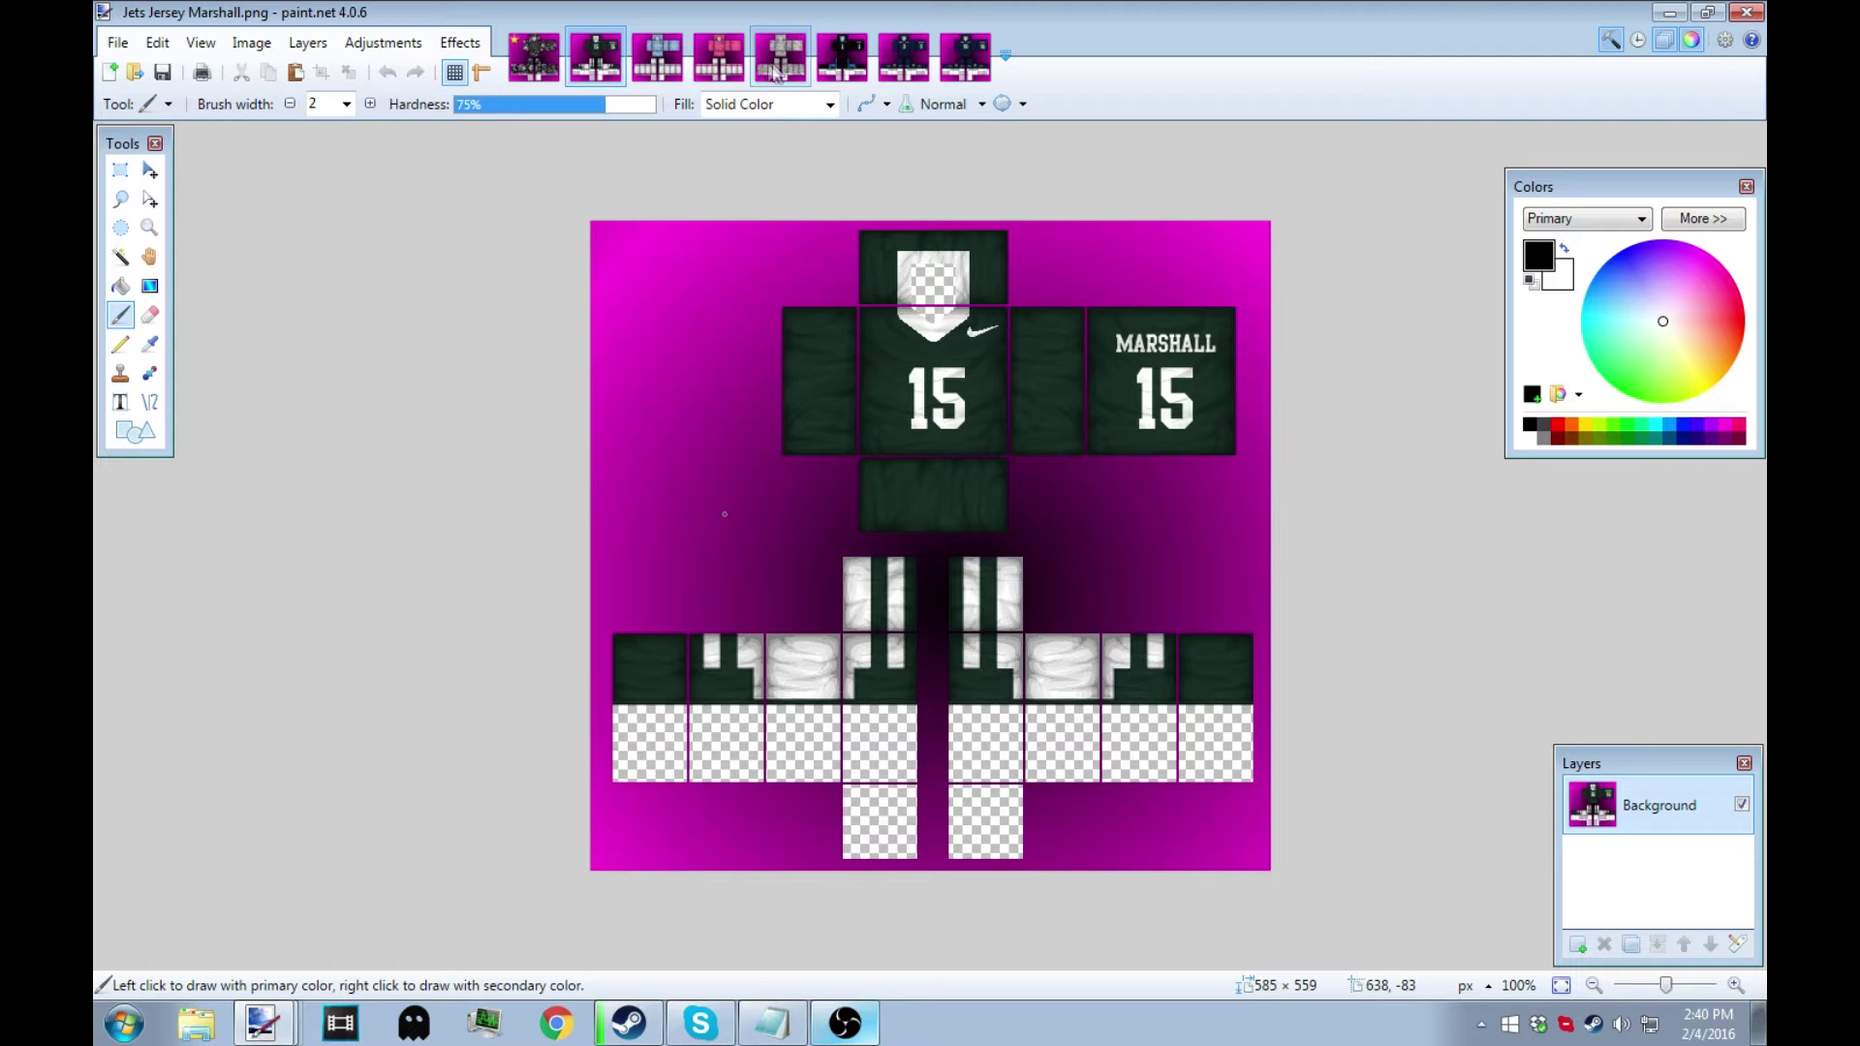
Step: Flip through the Jordan Varsity Jacket and other shirt templates to the Tyler Lockett jersey
click(719, 56)
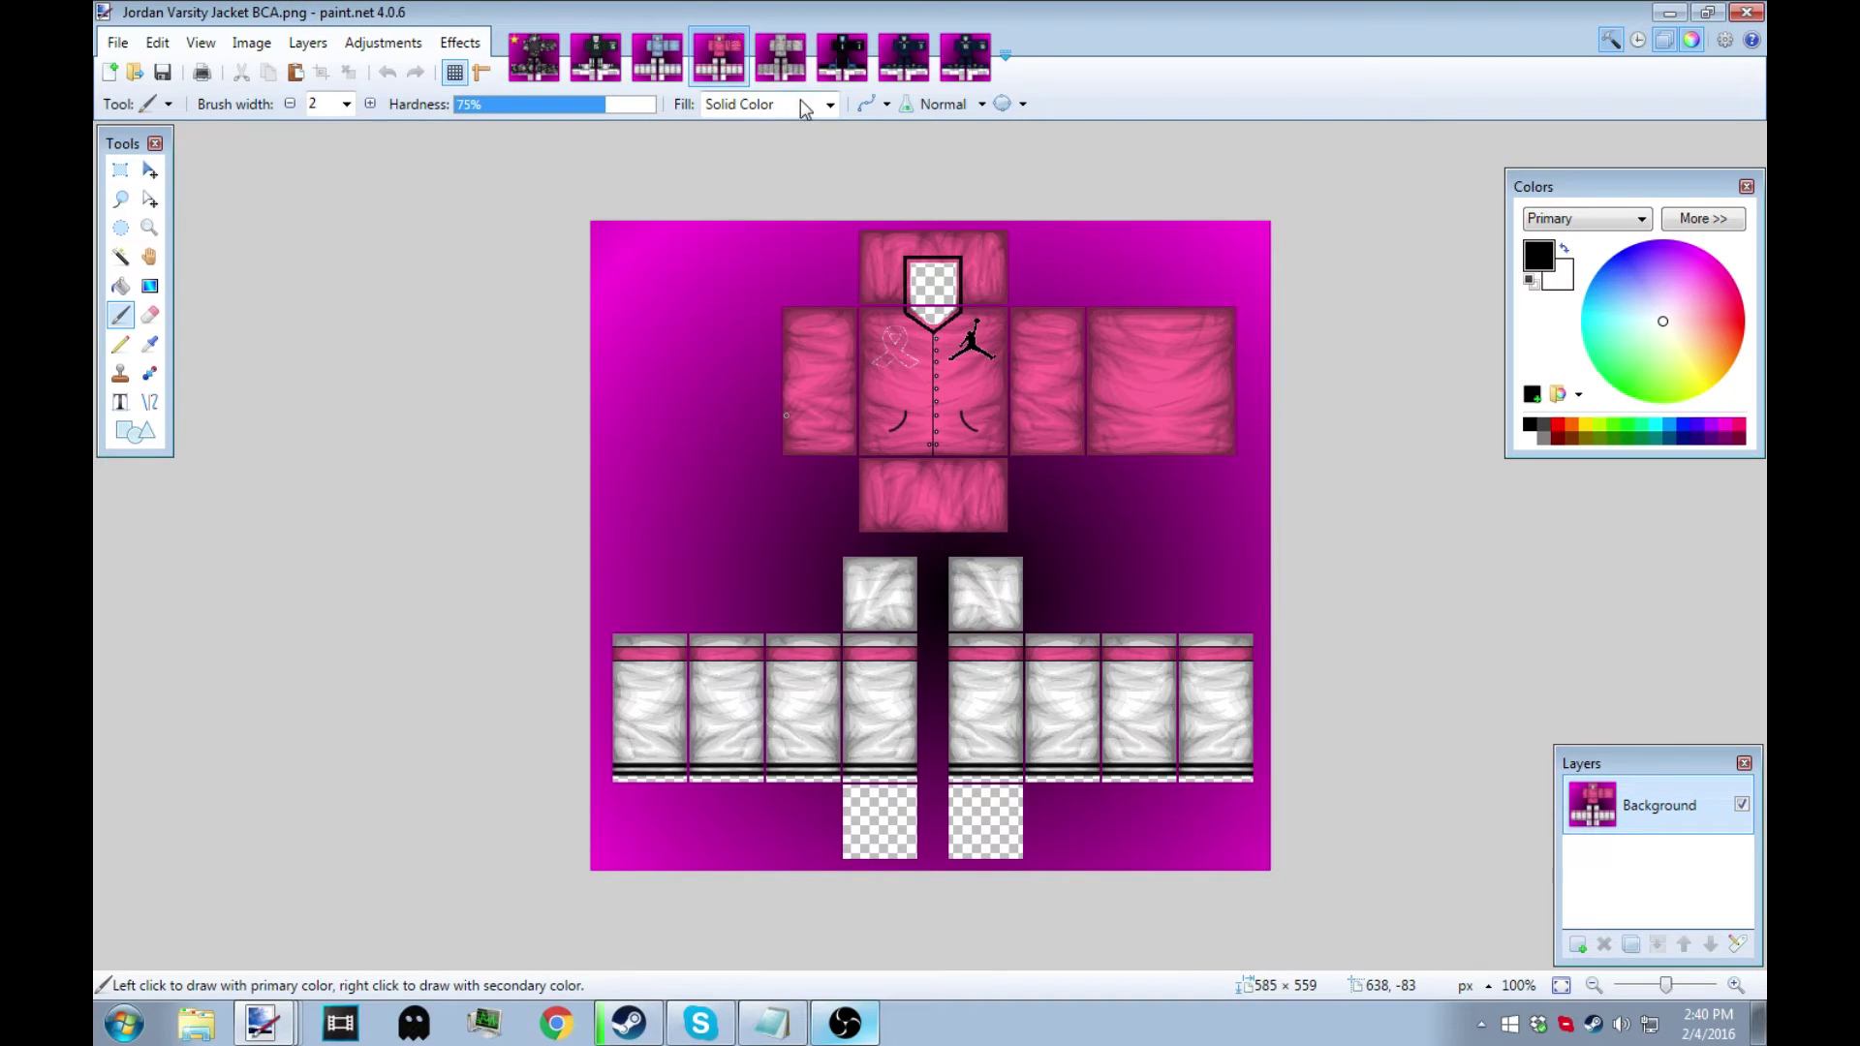
click(780, 56)
click(842, 56)
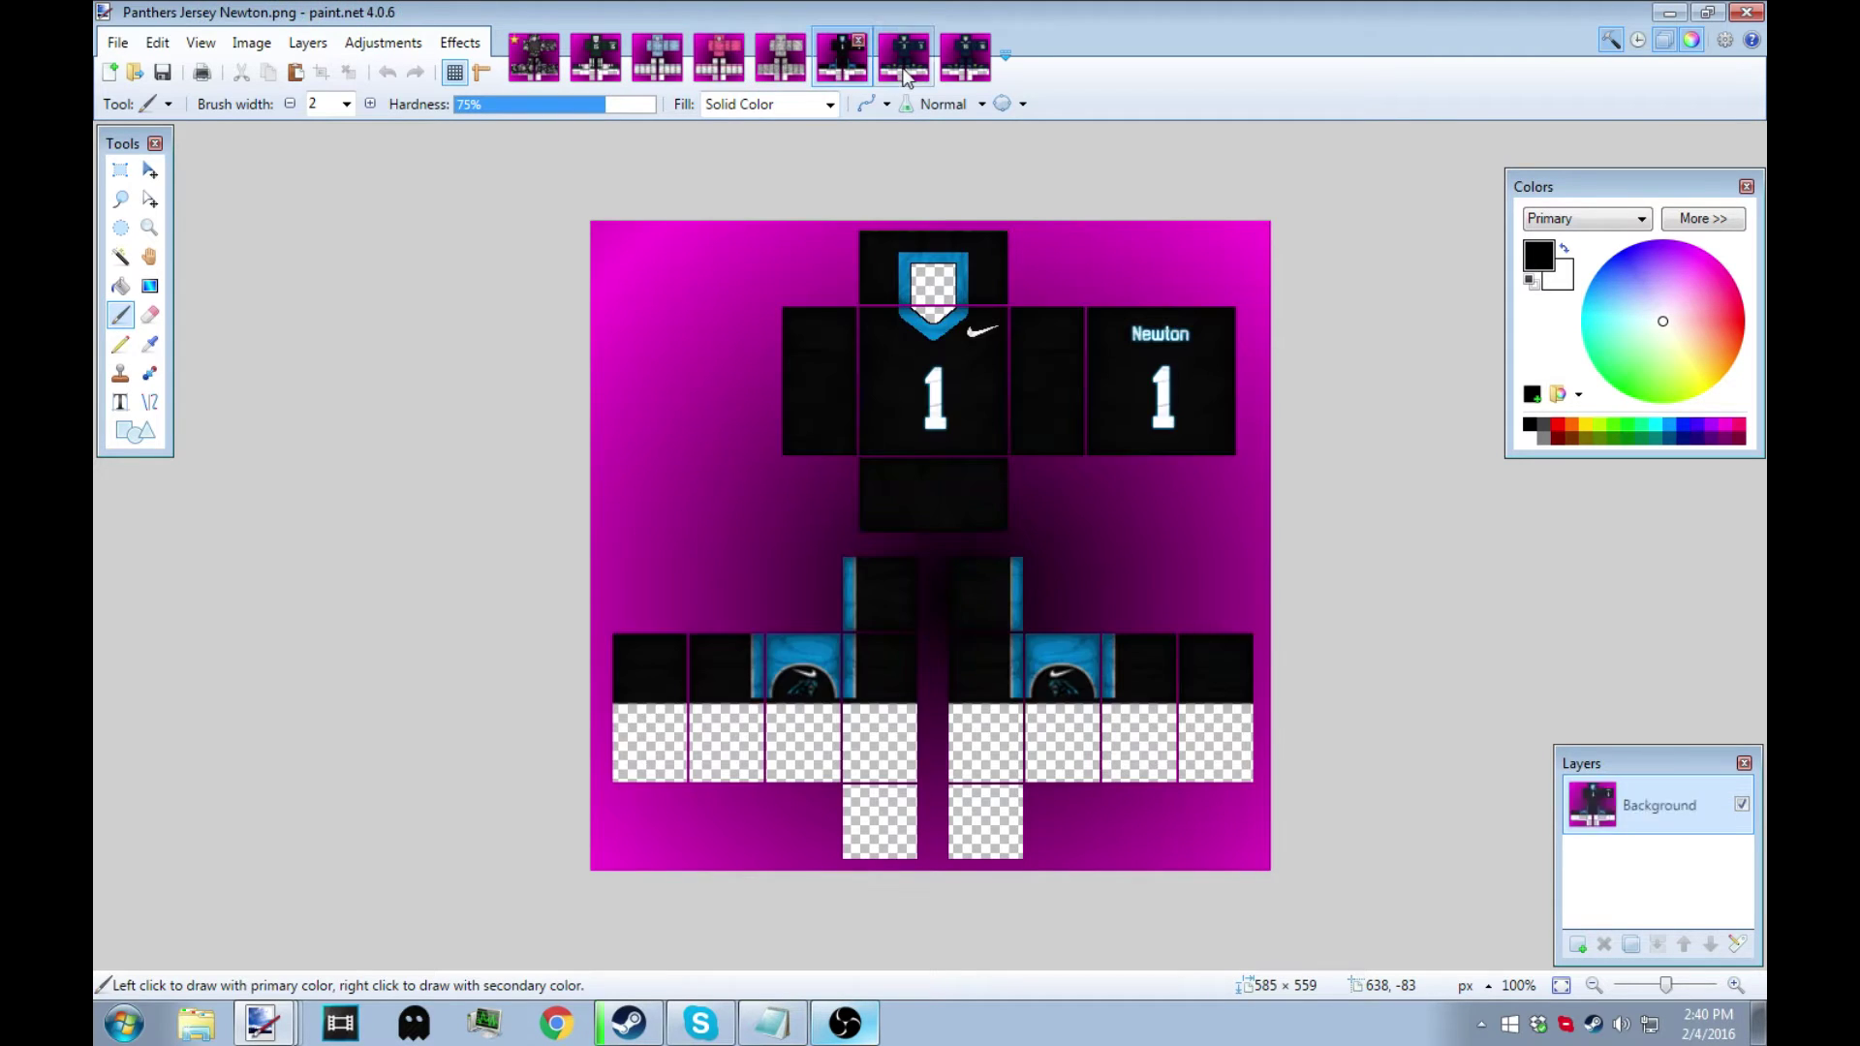
click(904, 56)
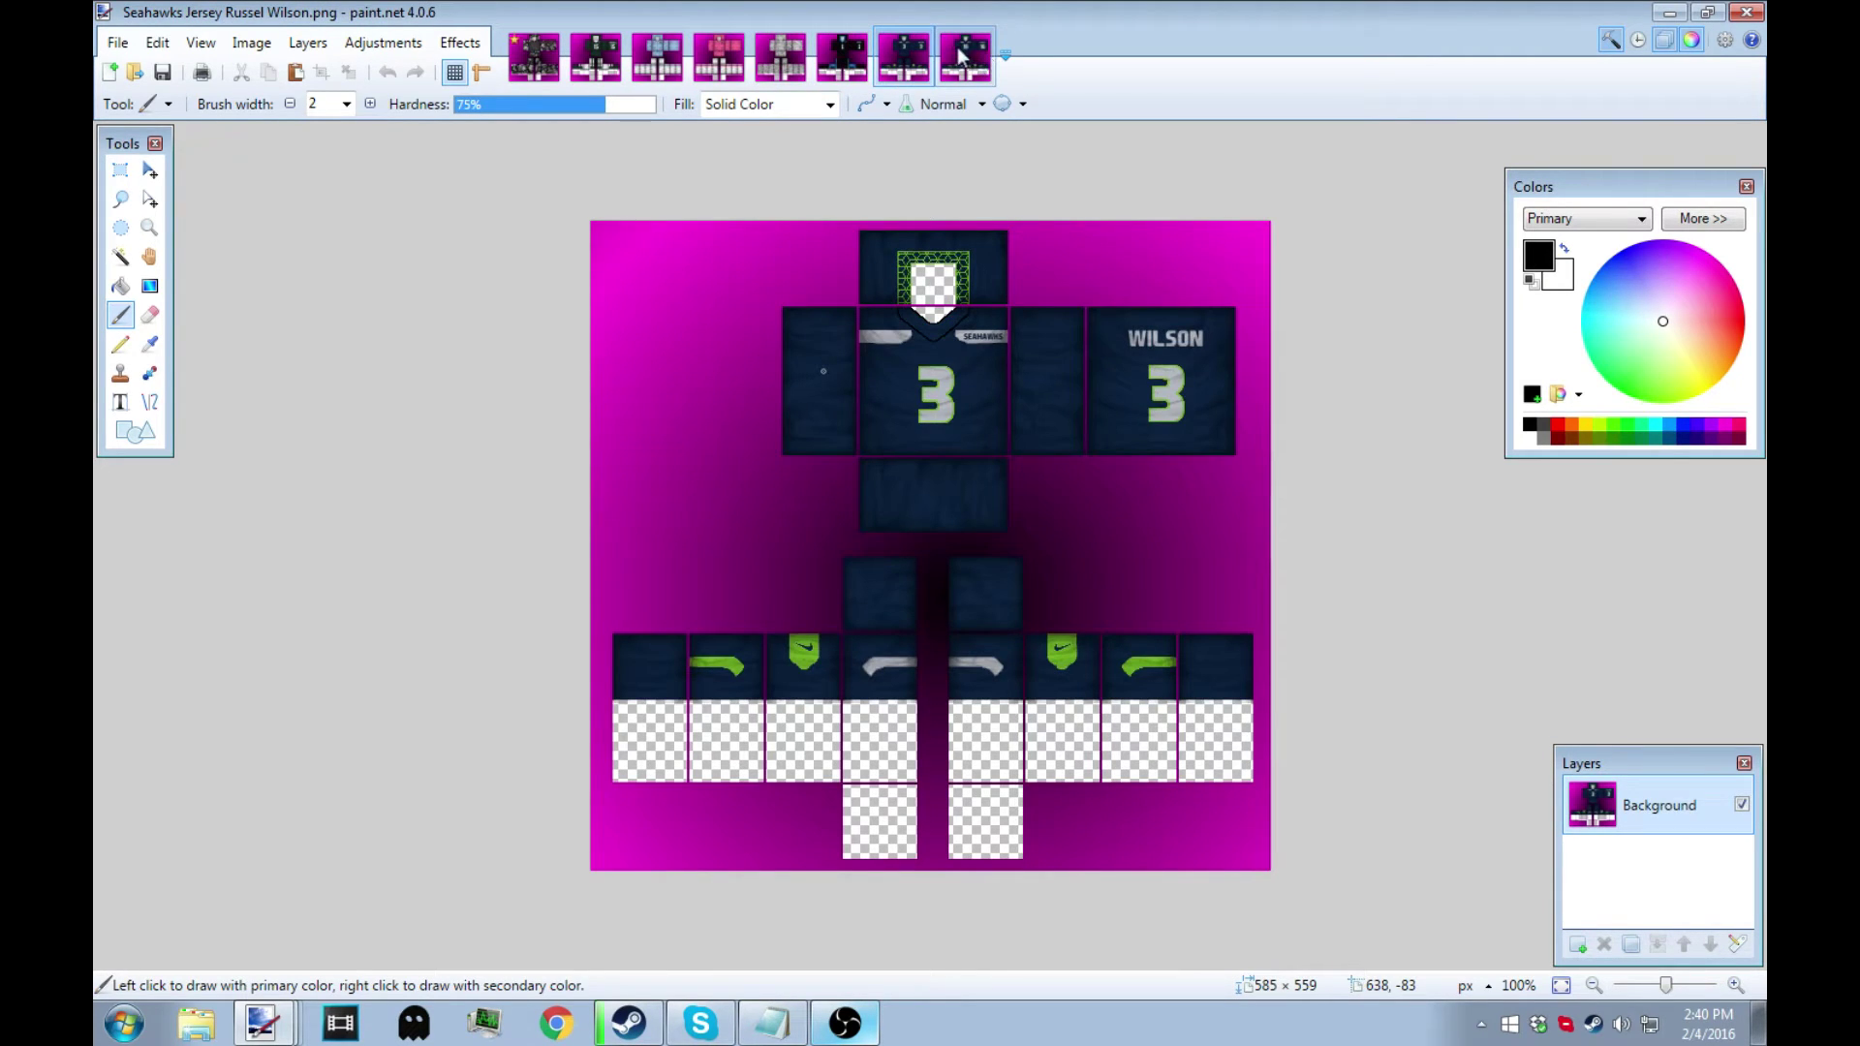
click(959, 59)
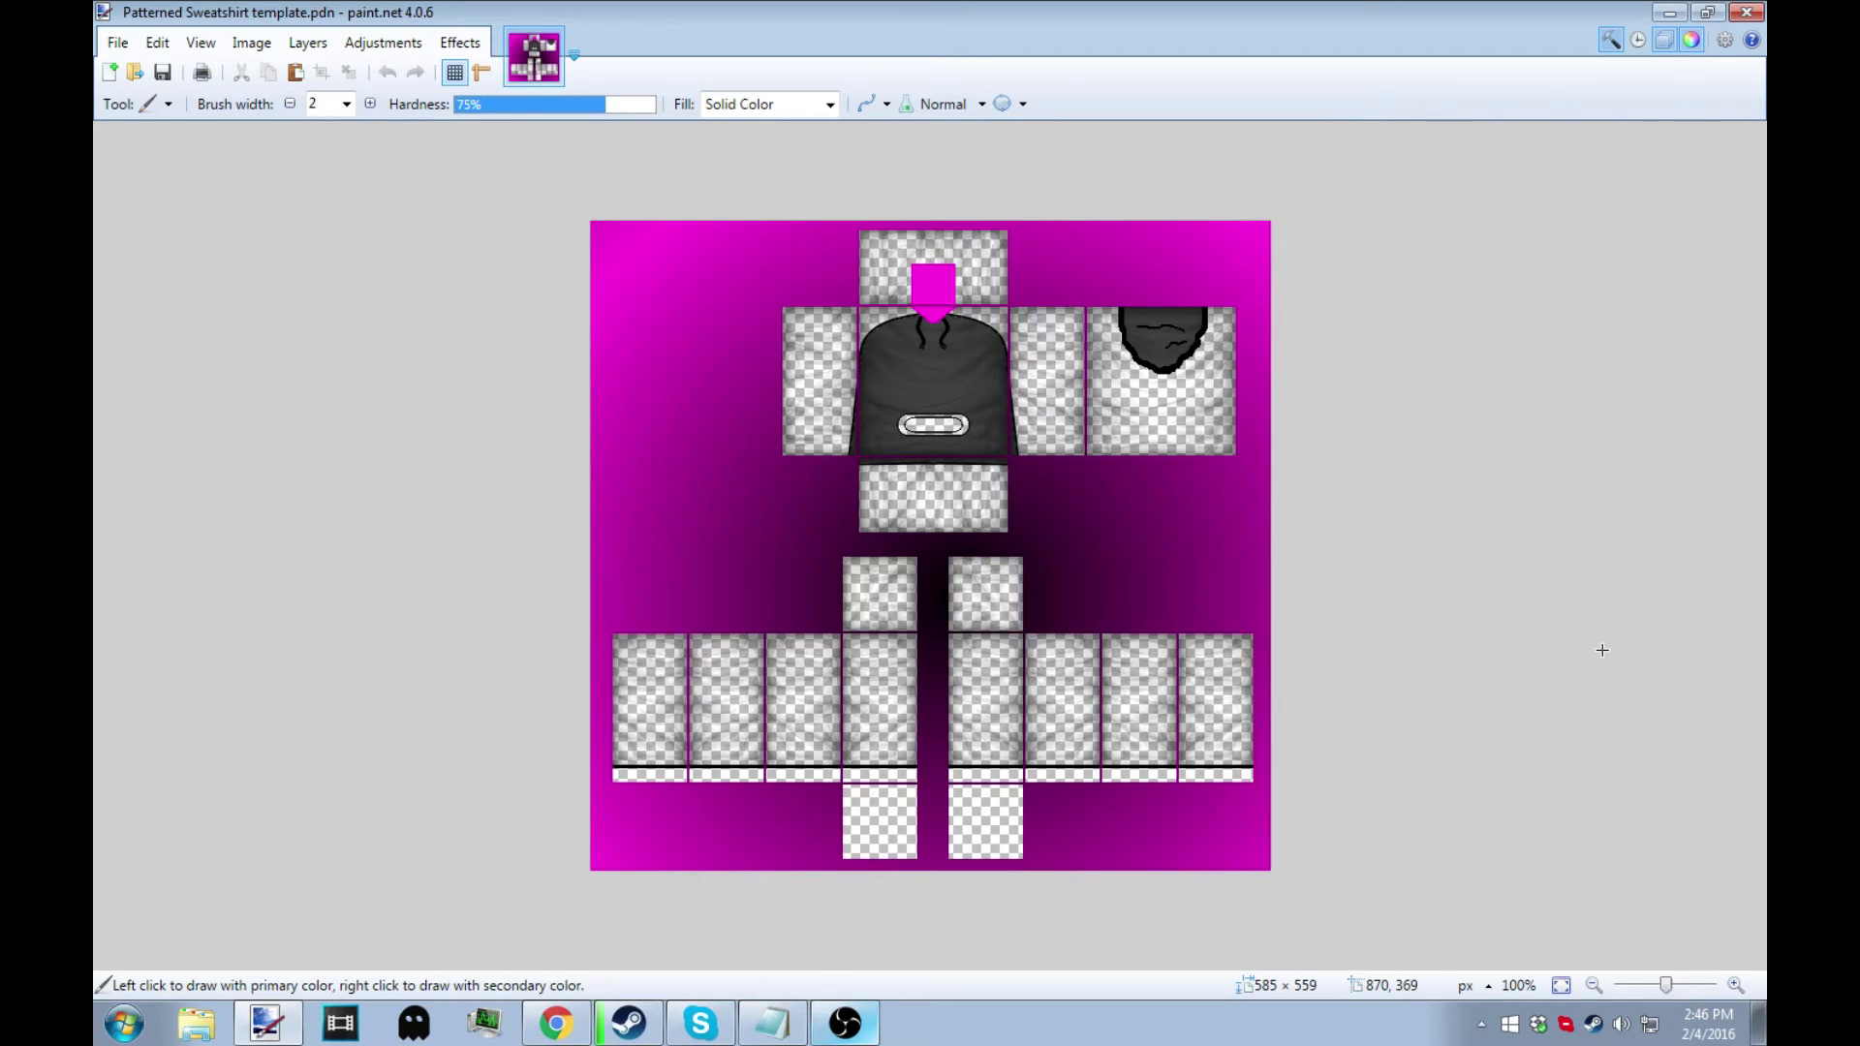
Step: Copy the pale beige floral wallpaper image from Google Images in Chrome, then return to Paint.NET
click(555, 1023)
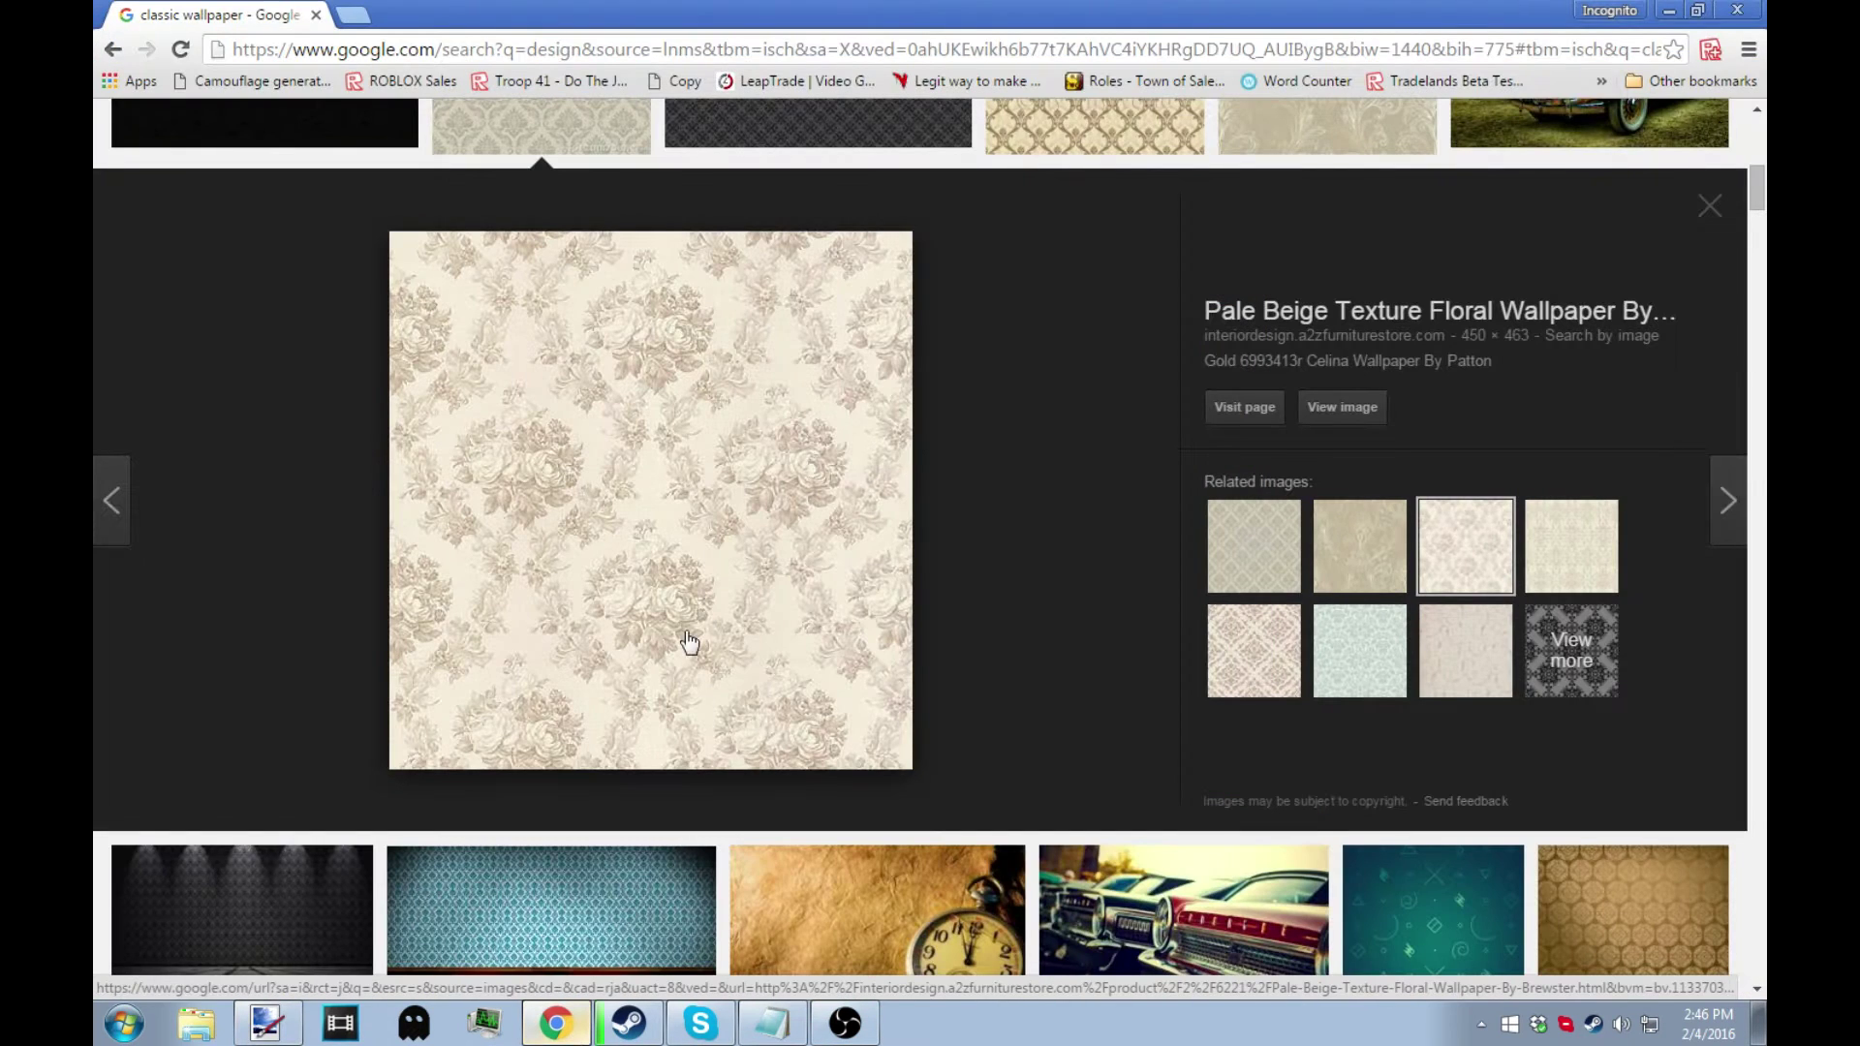
right_click(687, 565)
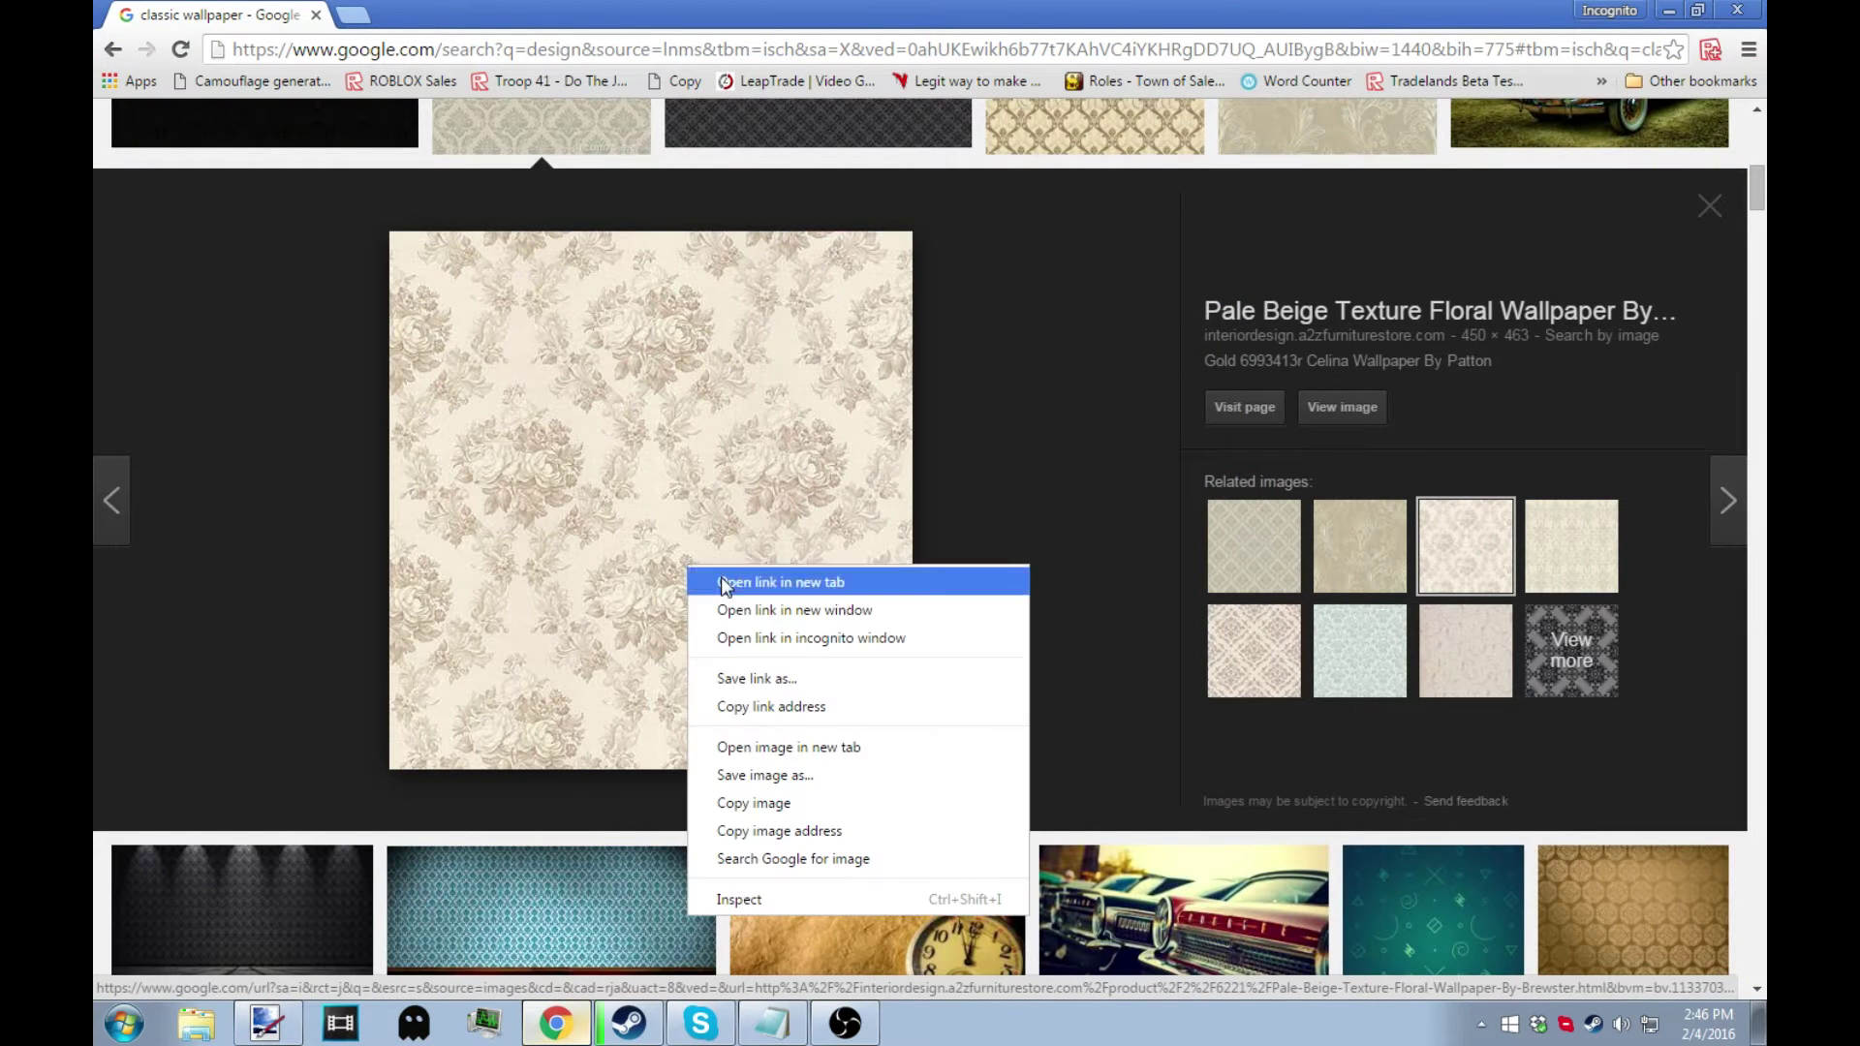
click(783, 804)
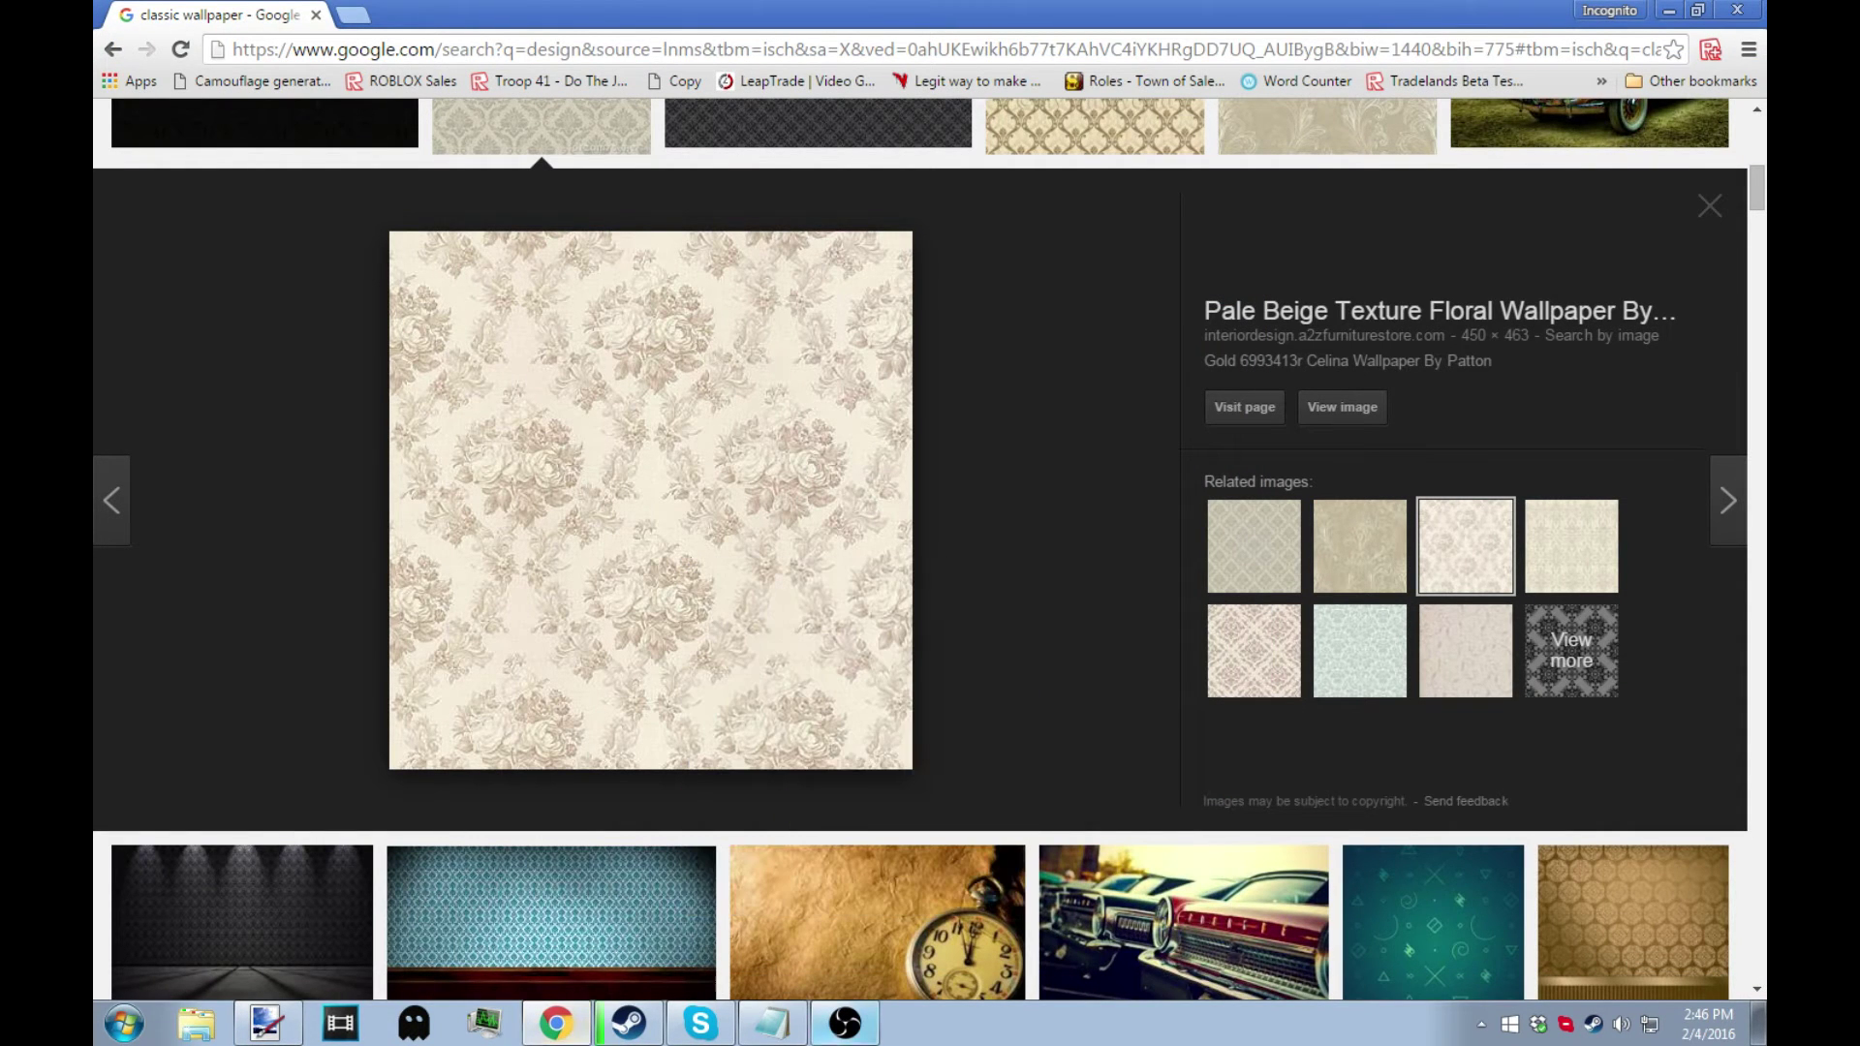
click(270, 1027)
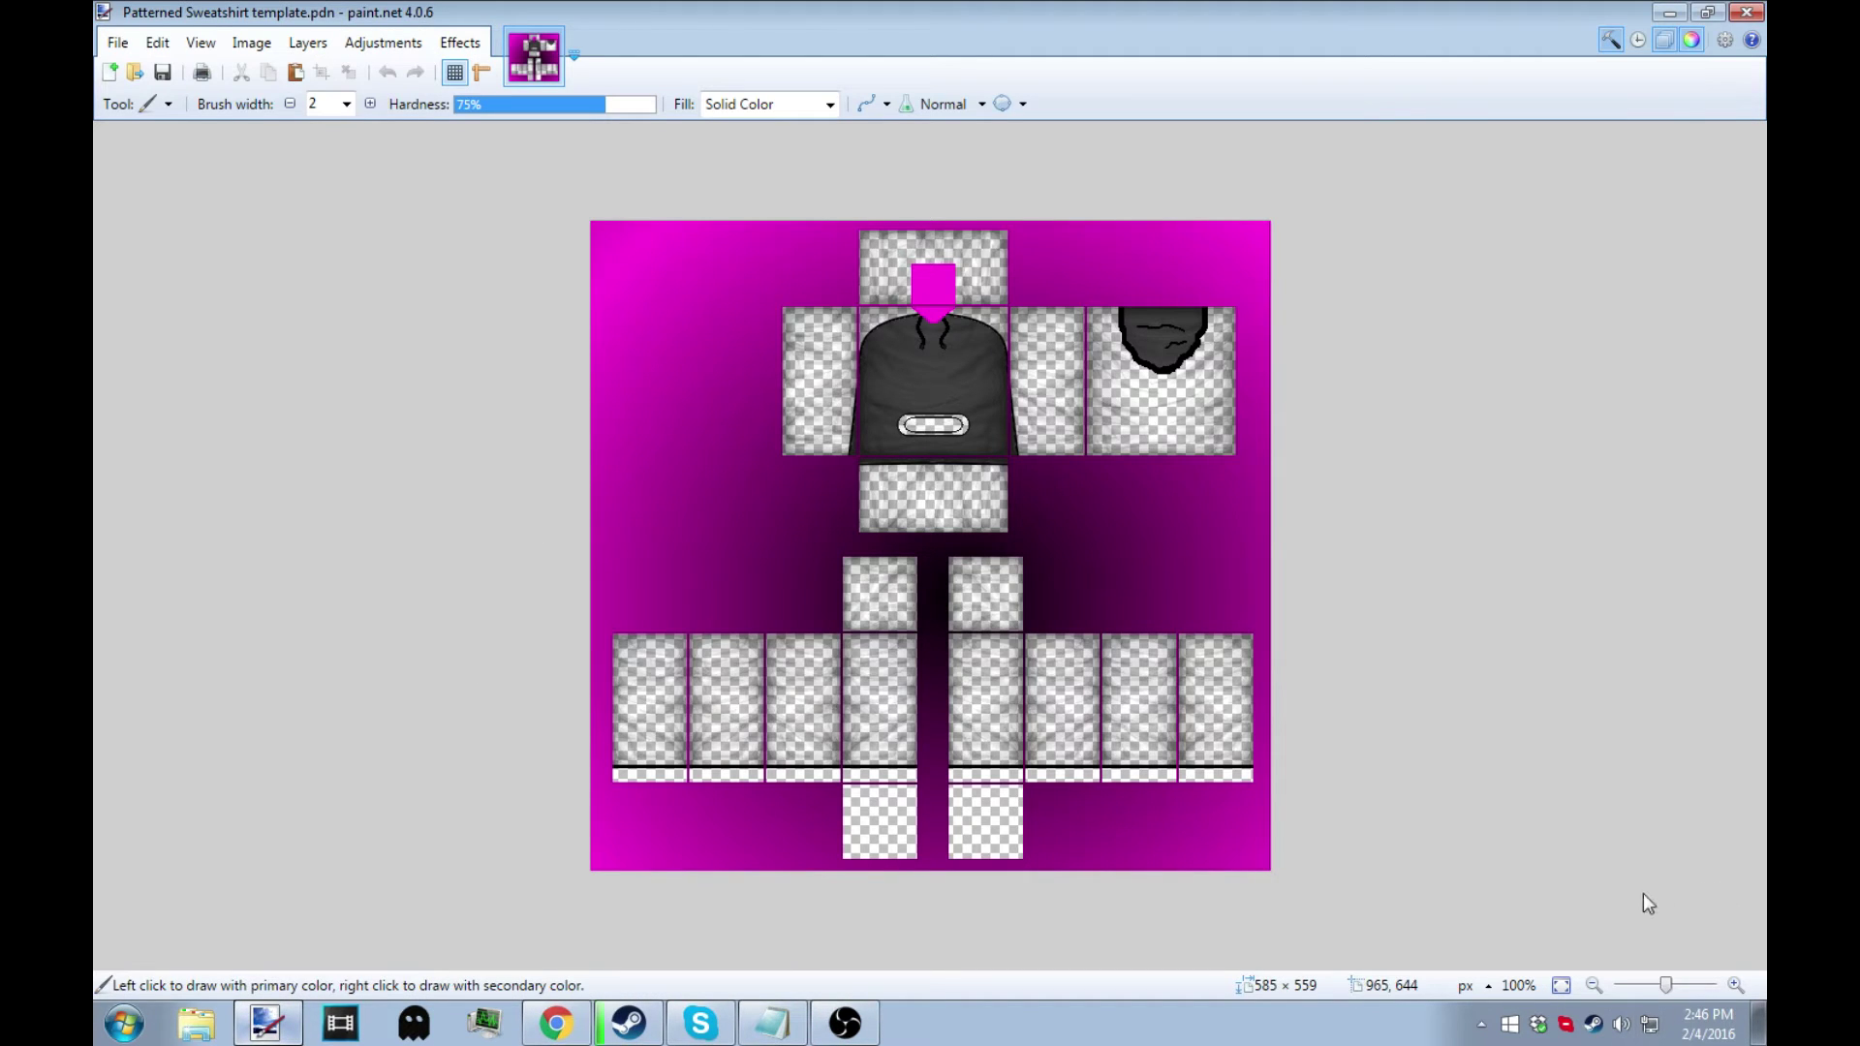
Step: Paste the floral wallpaper and stretch it to 581 × 468 across all shirt panels
click(297, 73)
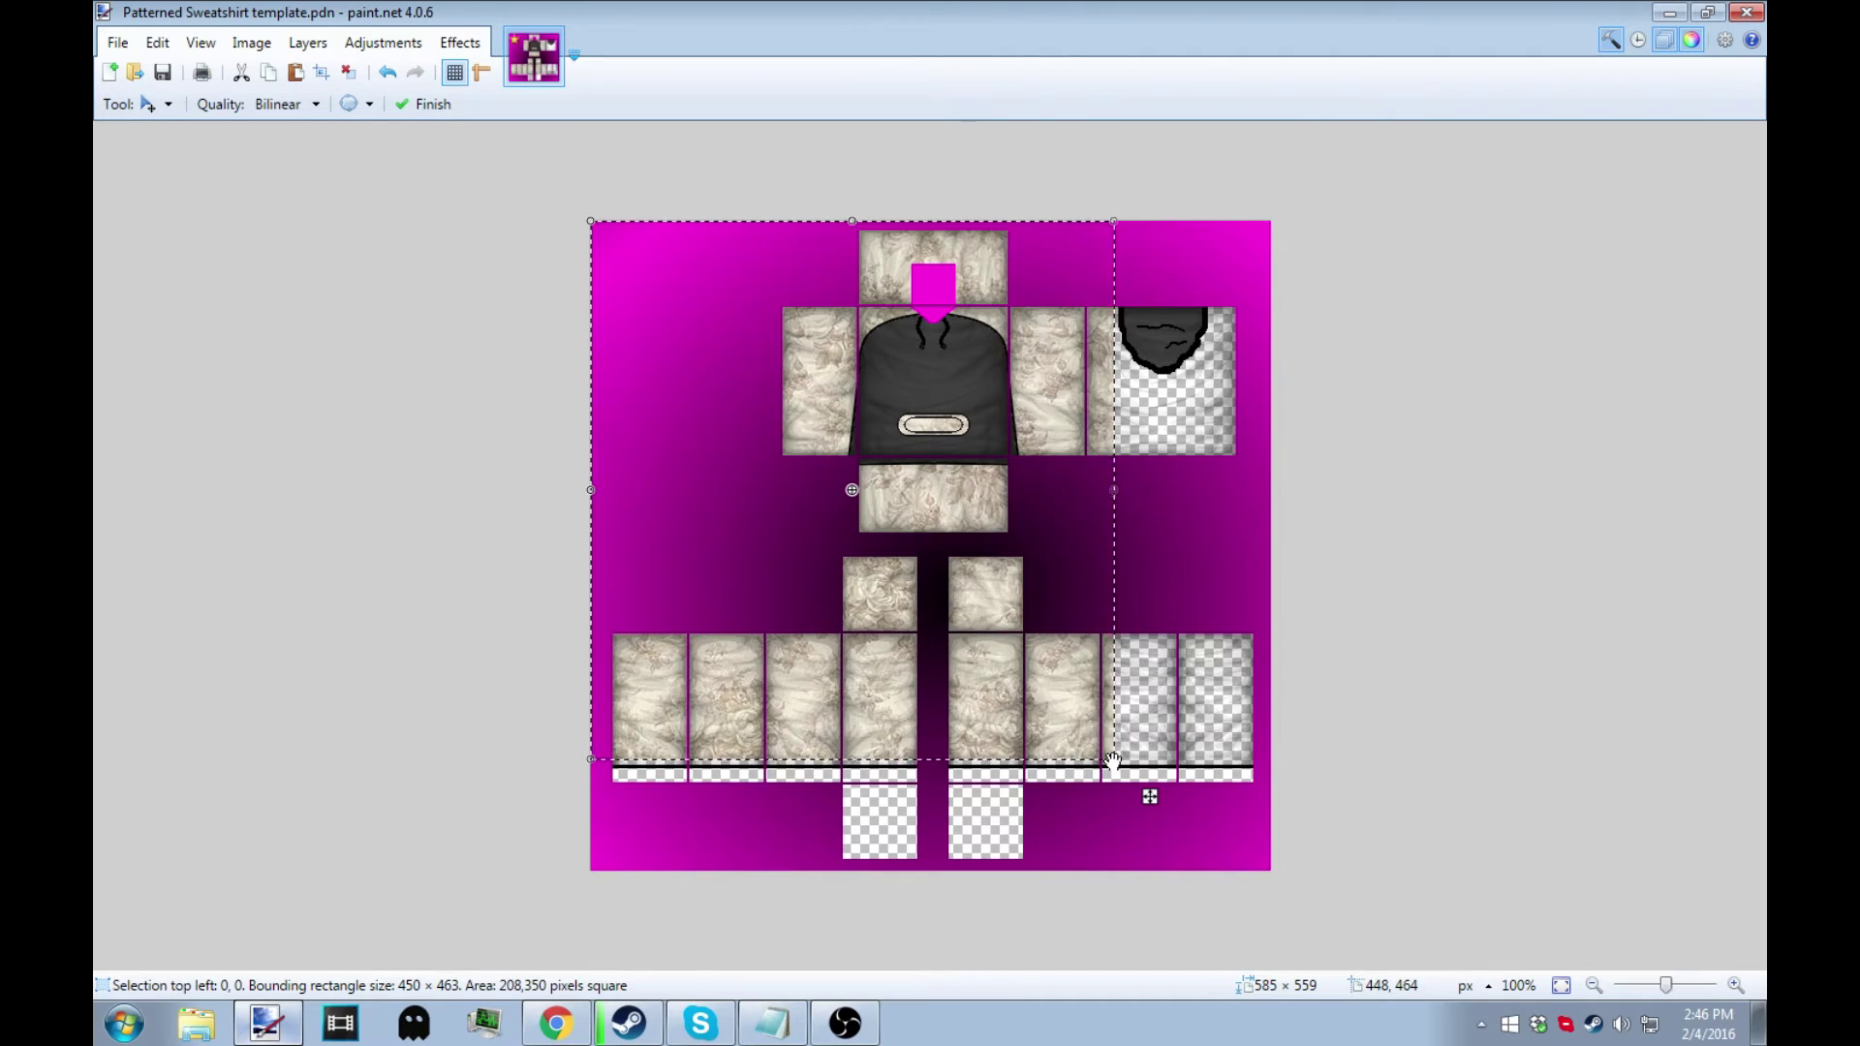
drag(1113, 761, 1265, 770)
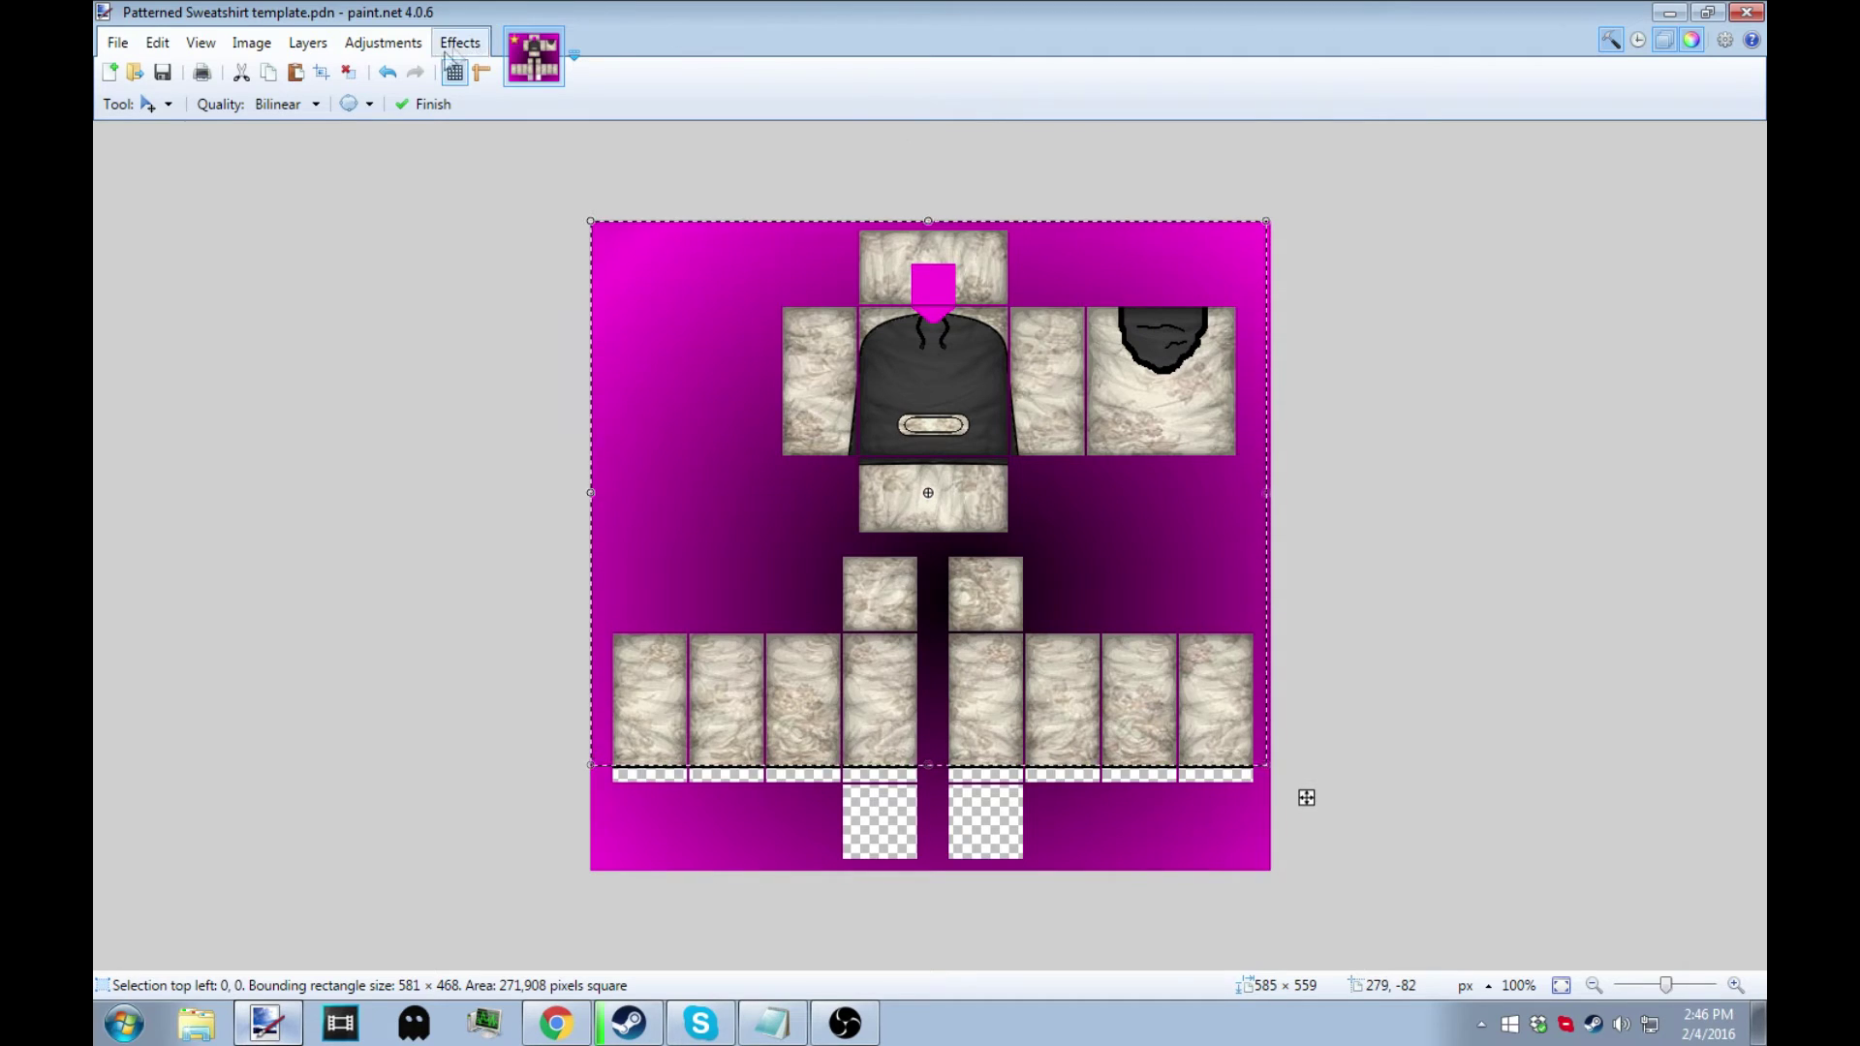
Step: Apply the Black and White adjustment to the pasted floral pattern and commit it
click(382, 43)
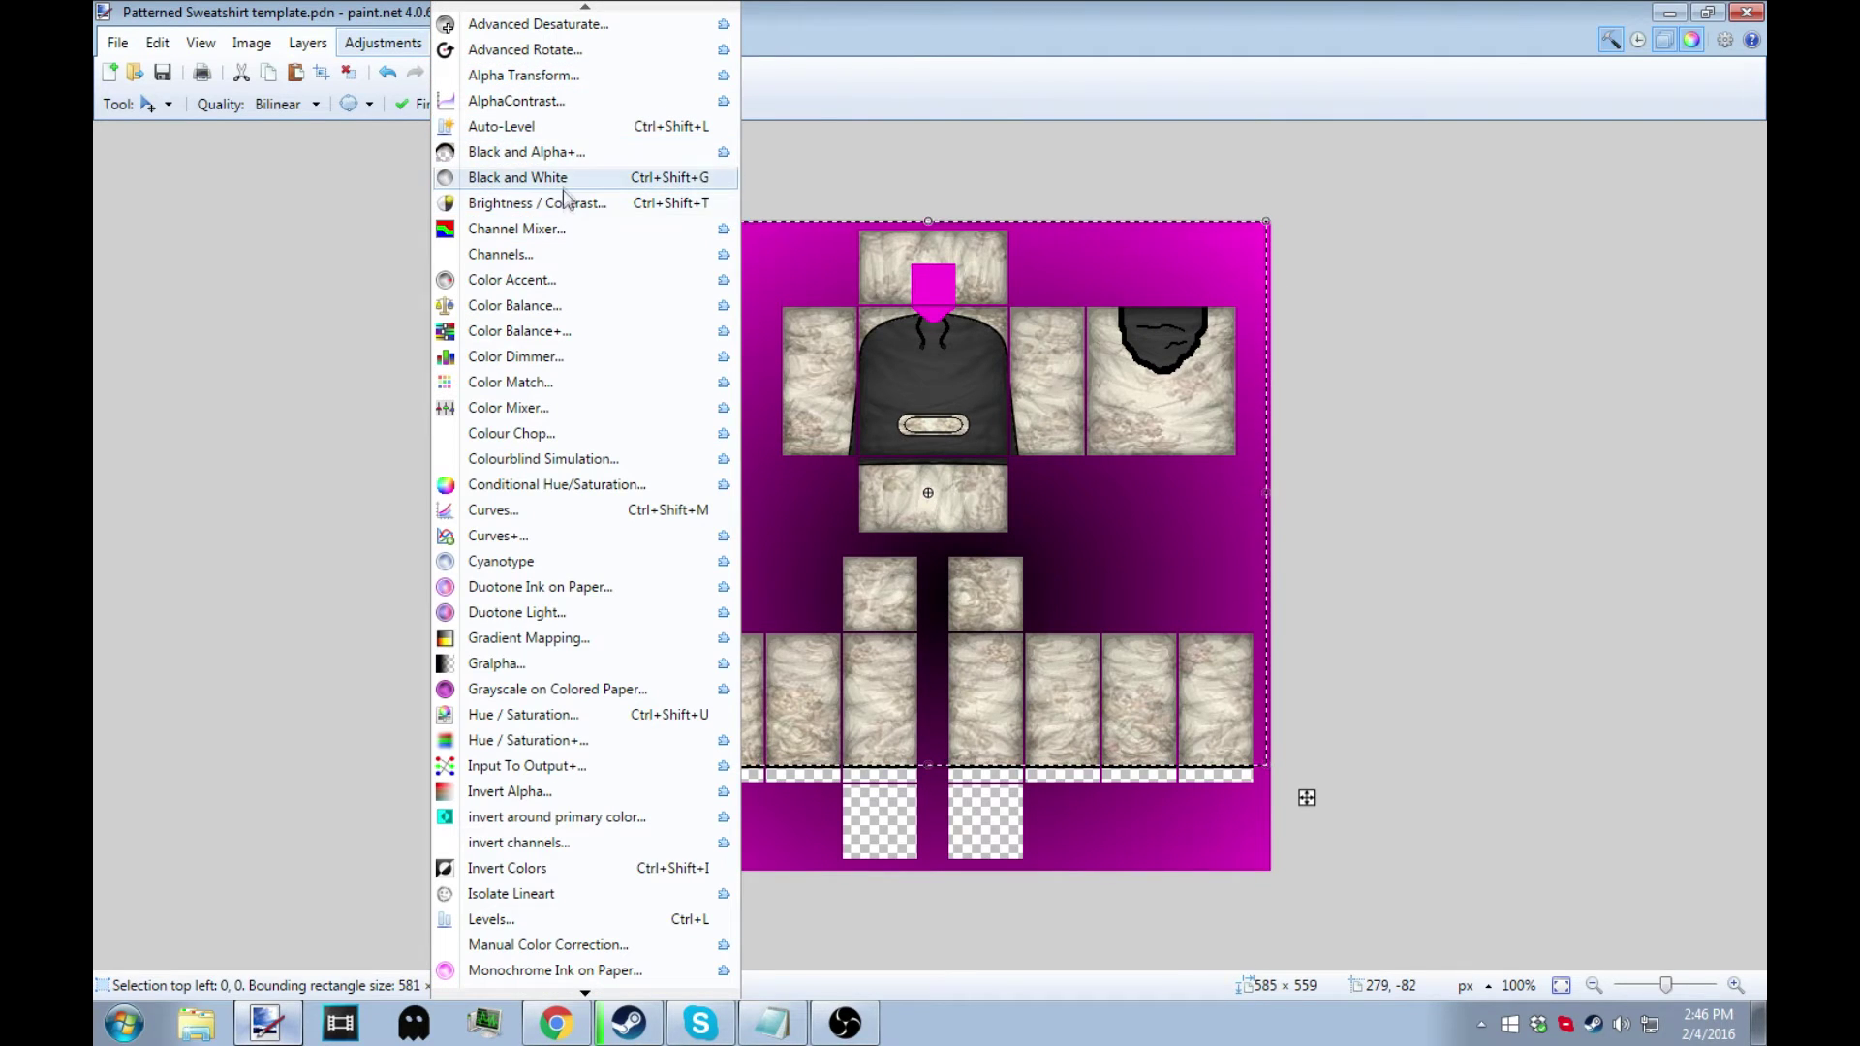
click(563, 184)
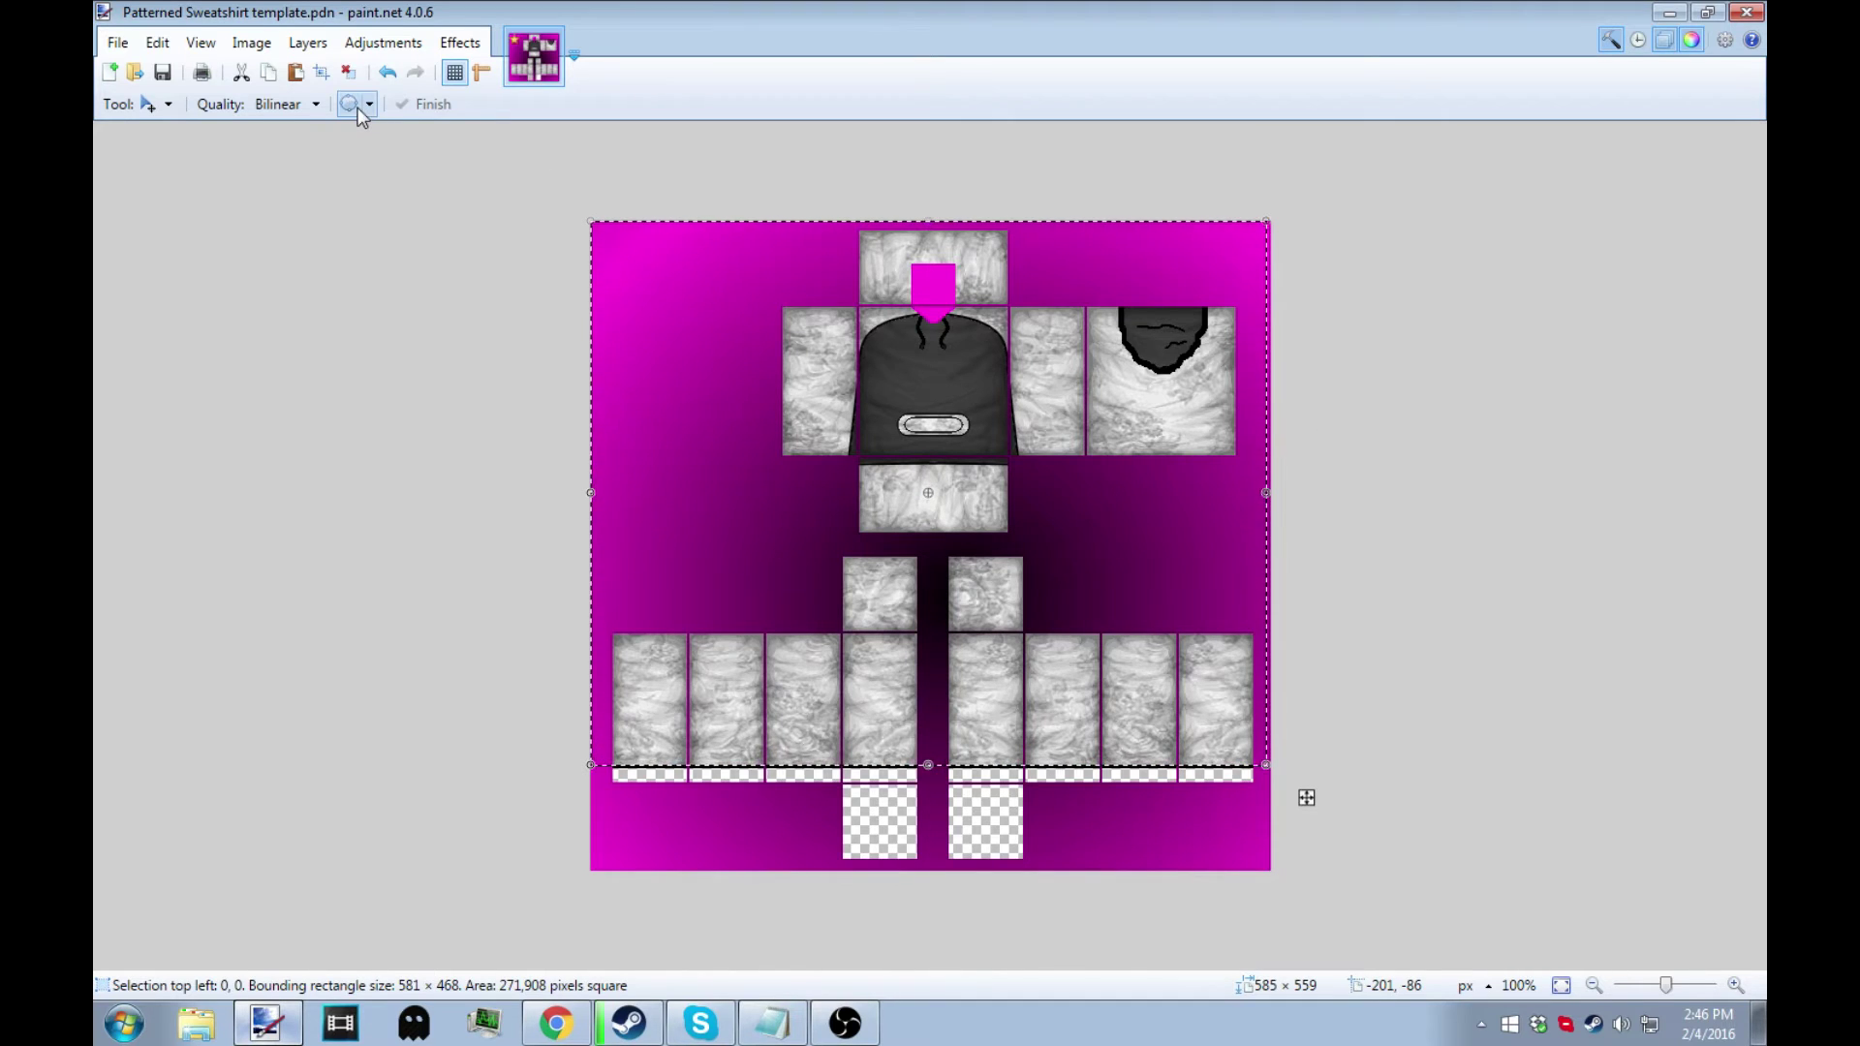
click(349, 73)
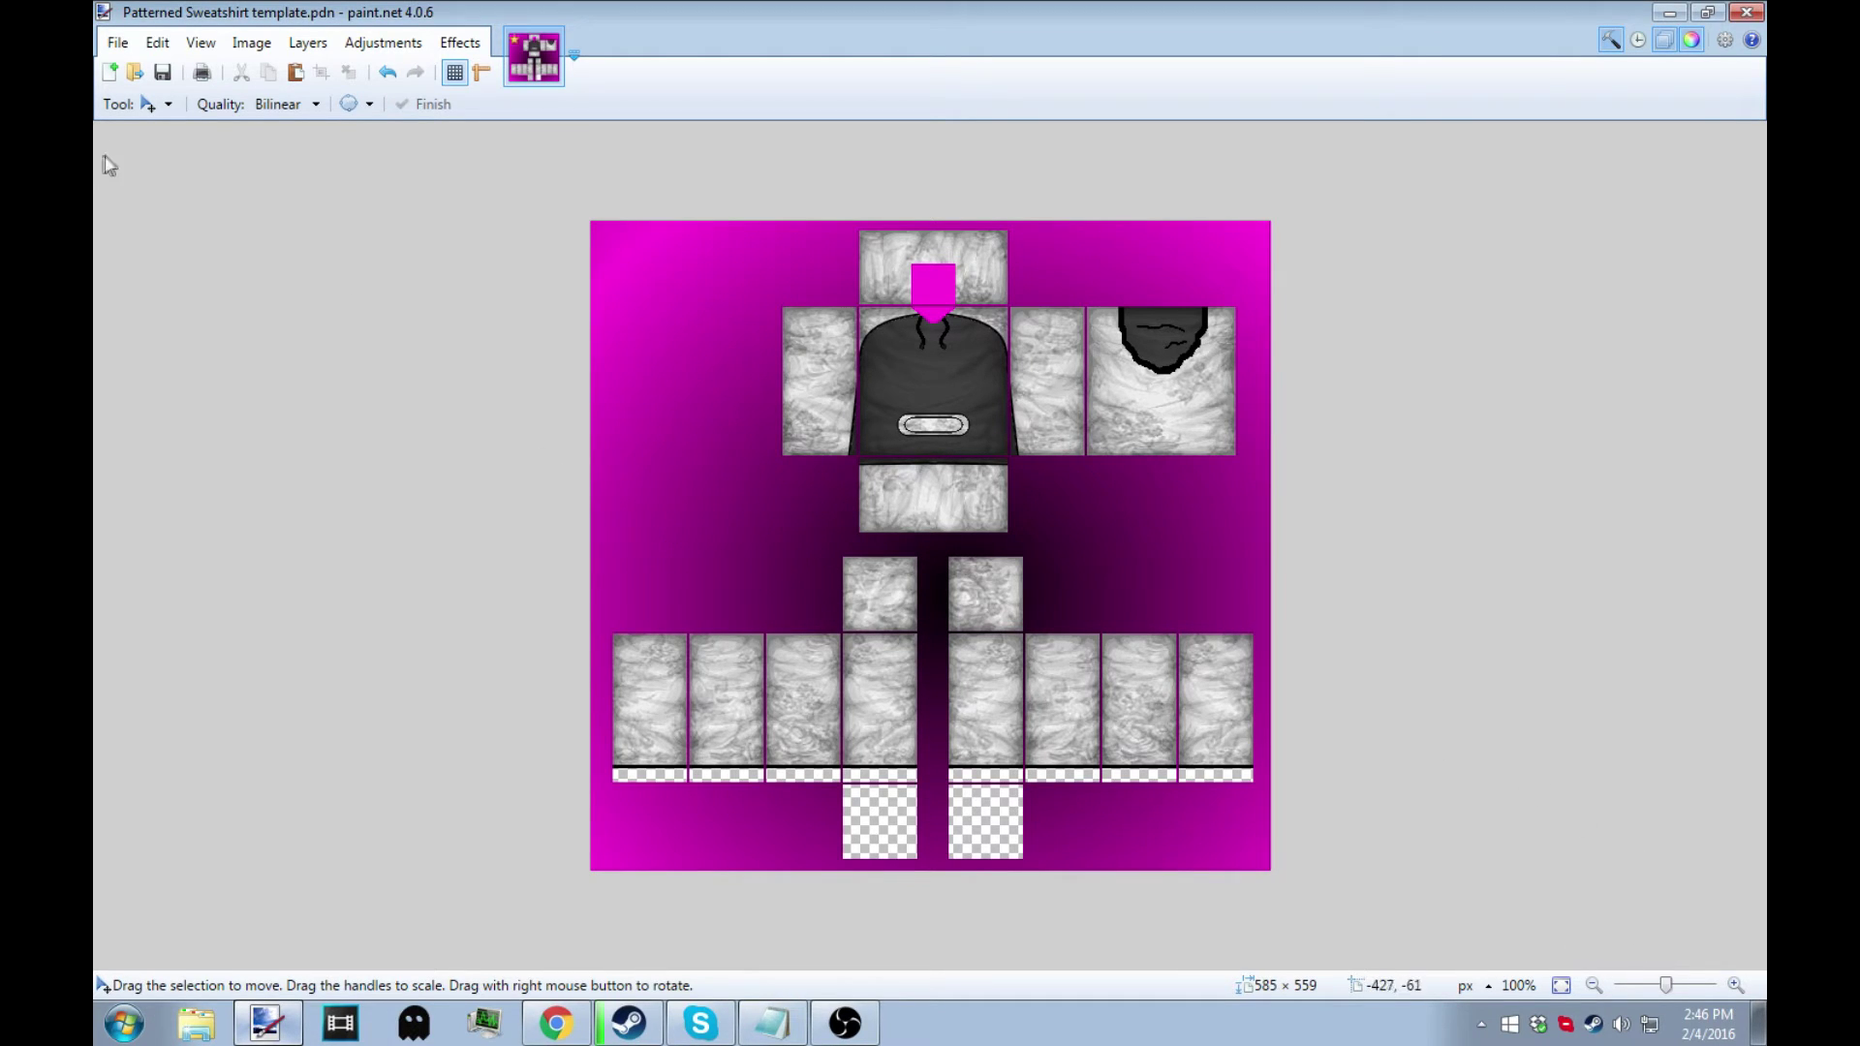
Step: Select the whole template and darken the black-and-white floral panels to a deeper grey
key(s)
drag(528, 201, 1316, 765)
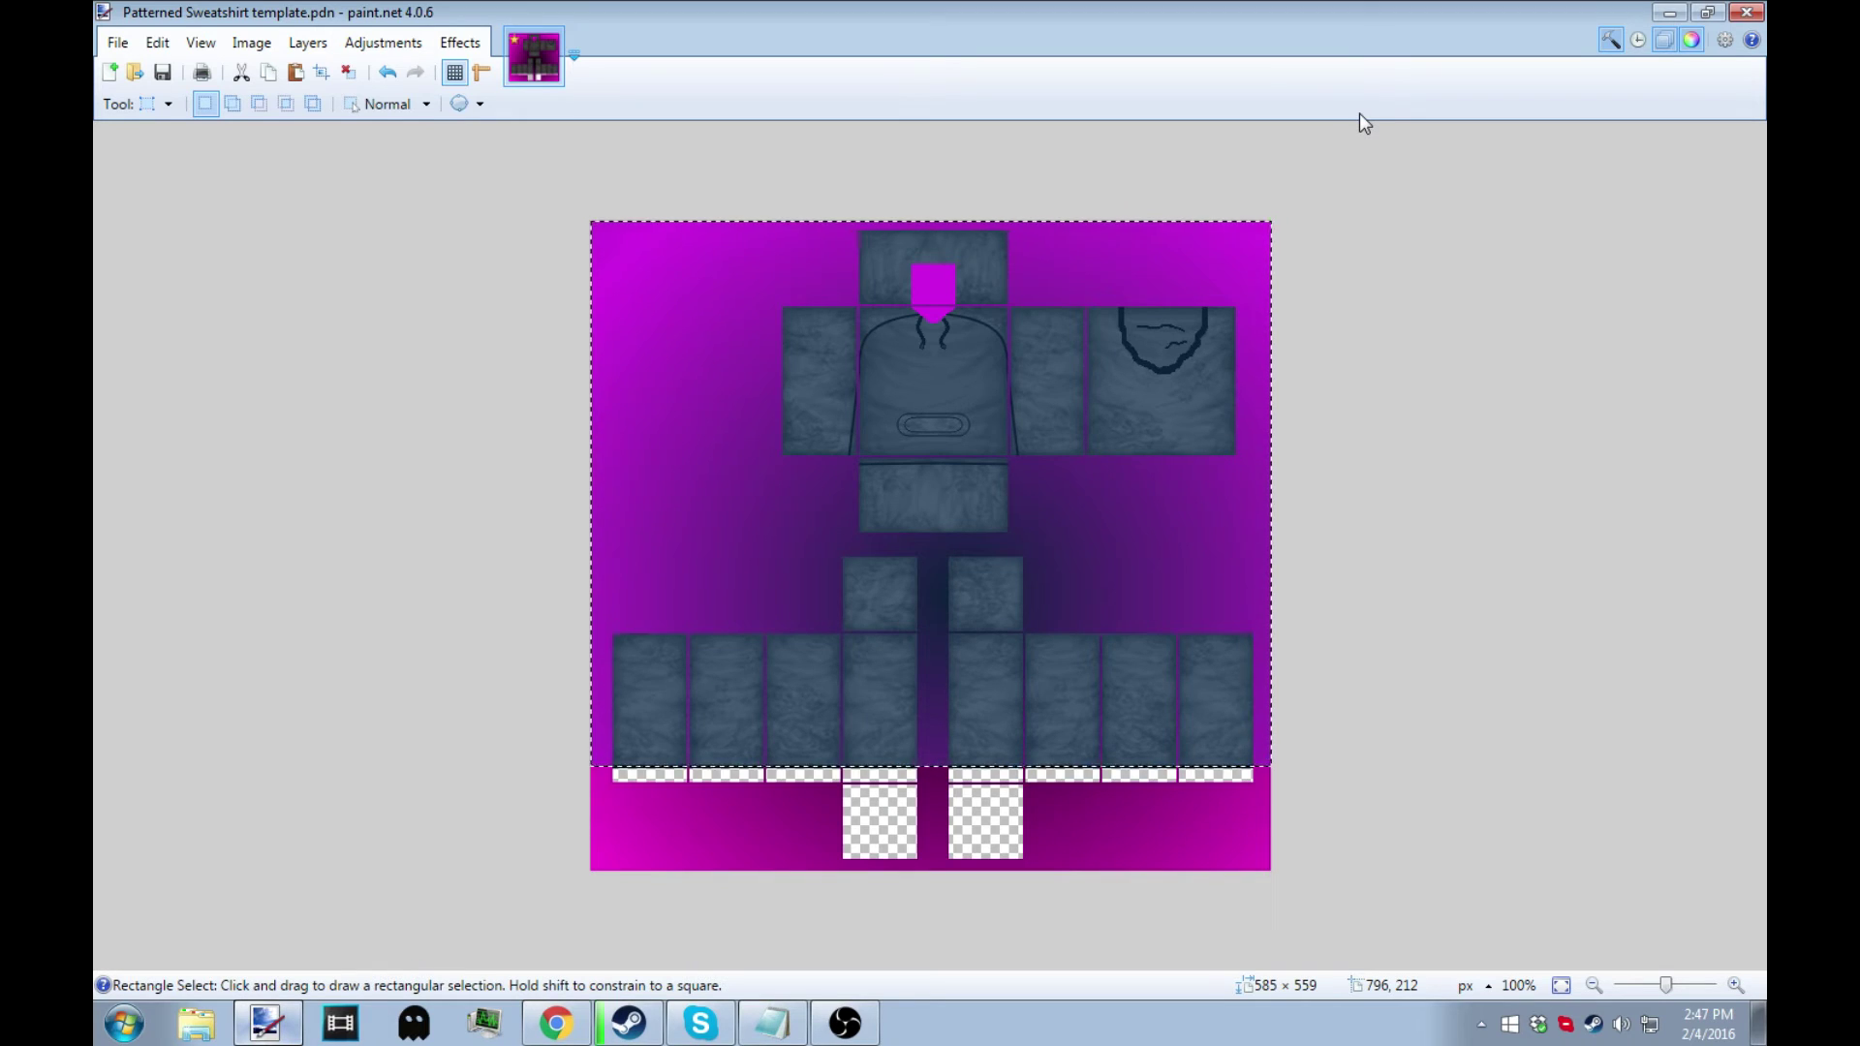
click(387, 73)
click(349, 72)
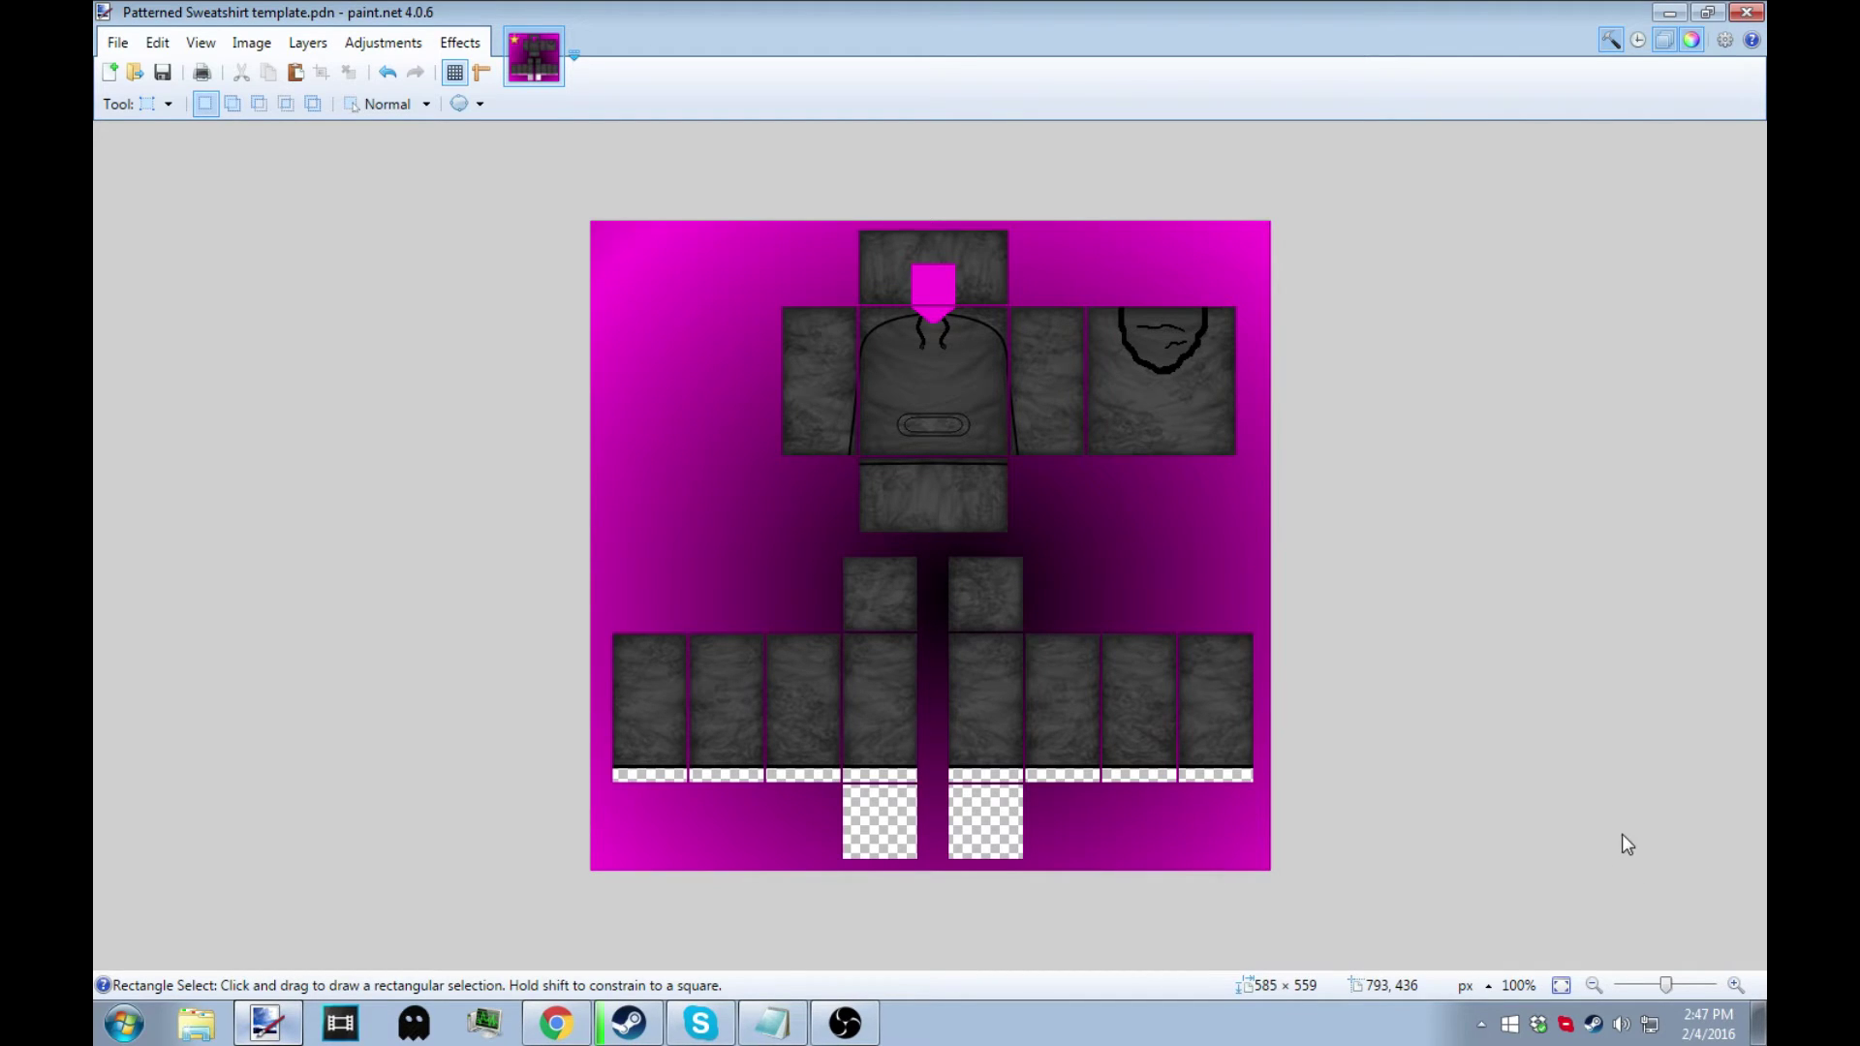
Step: Magic-wand select the magenta square at the hood and erase it to transparency
key(s)
key(s)
key(s)
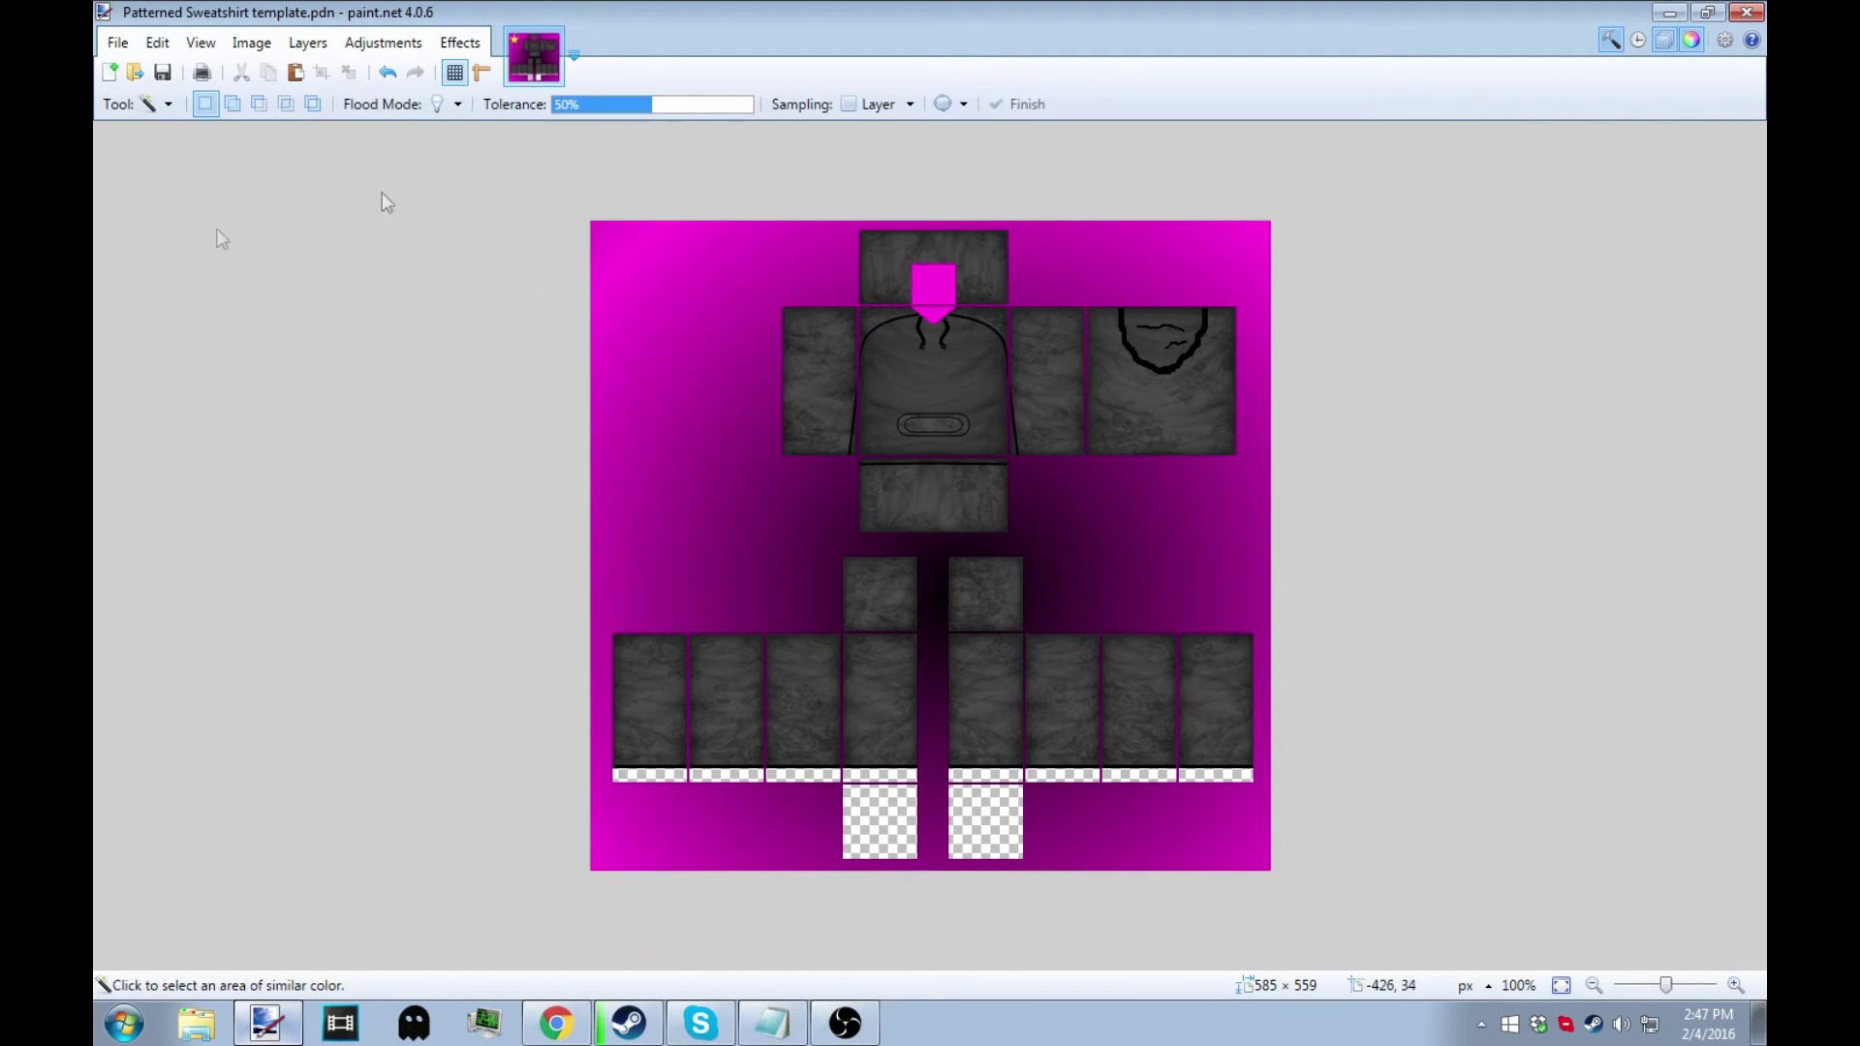
click(944, 283)
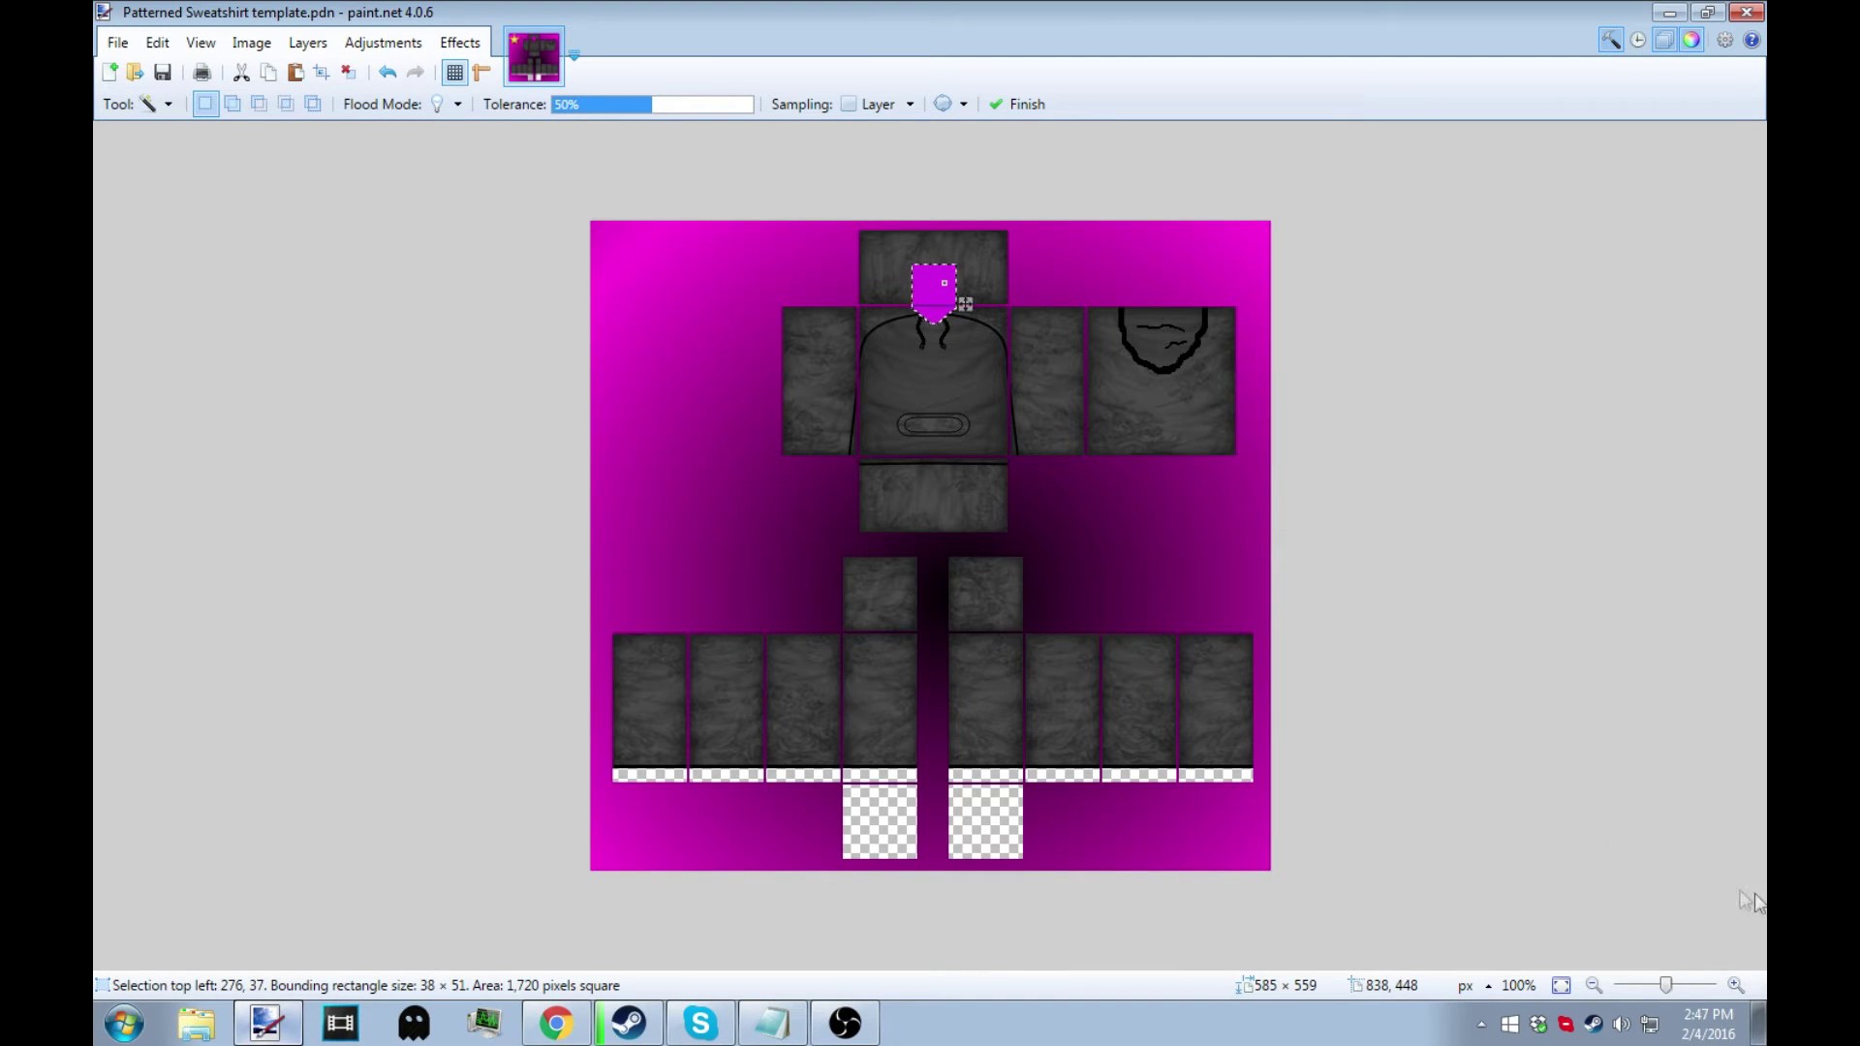
key(Return)
key(ctrl+d)
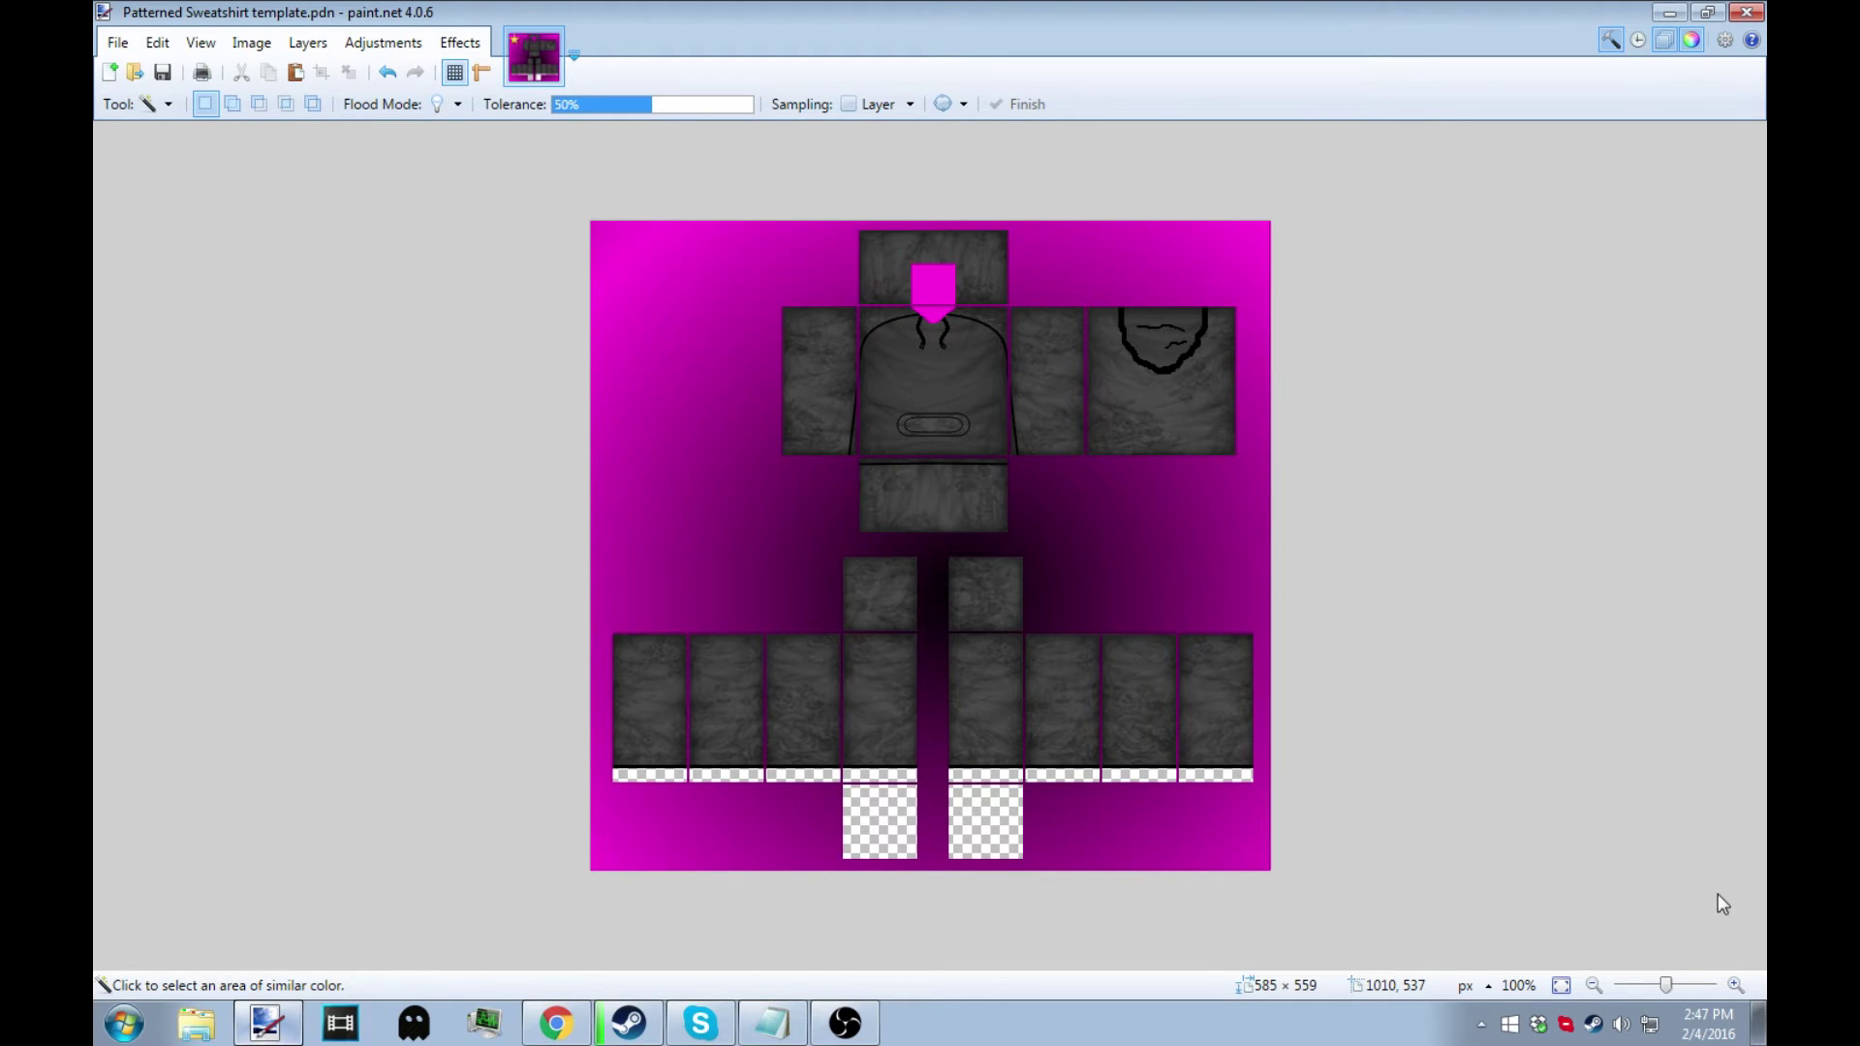
key(ctrl+z)
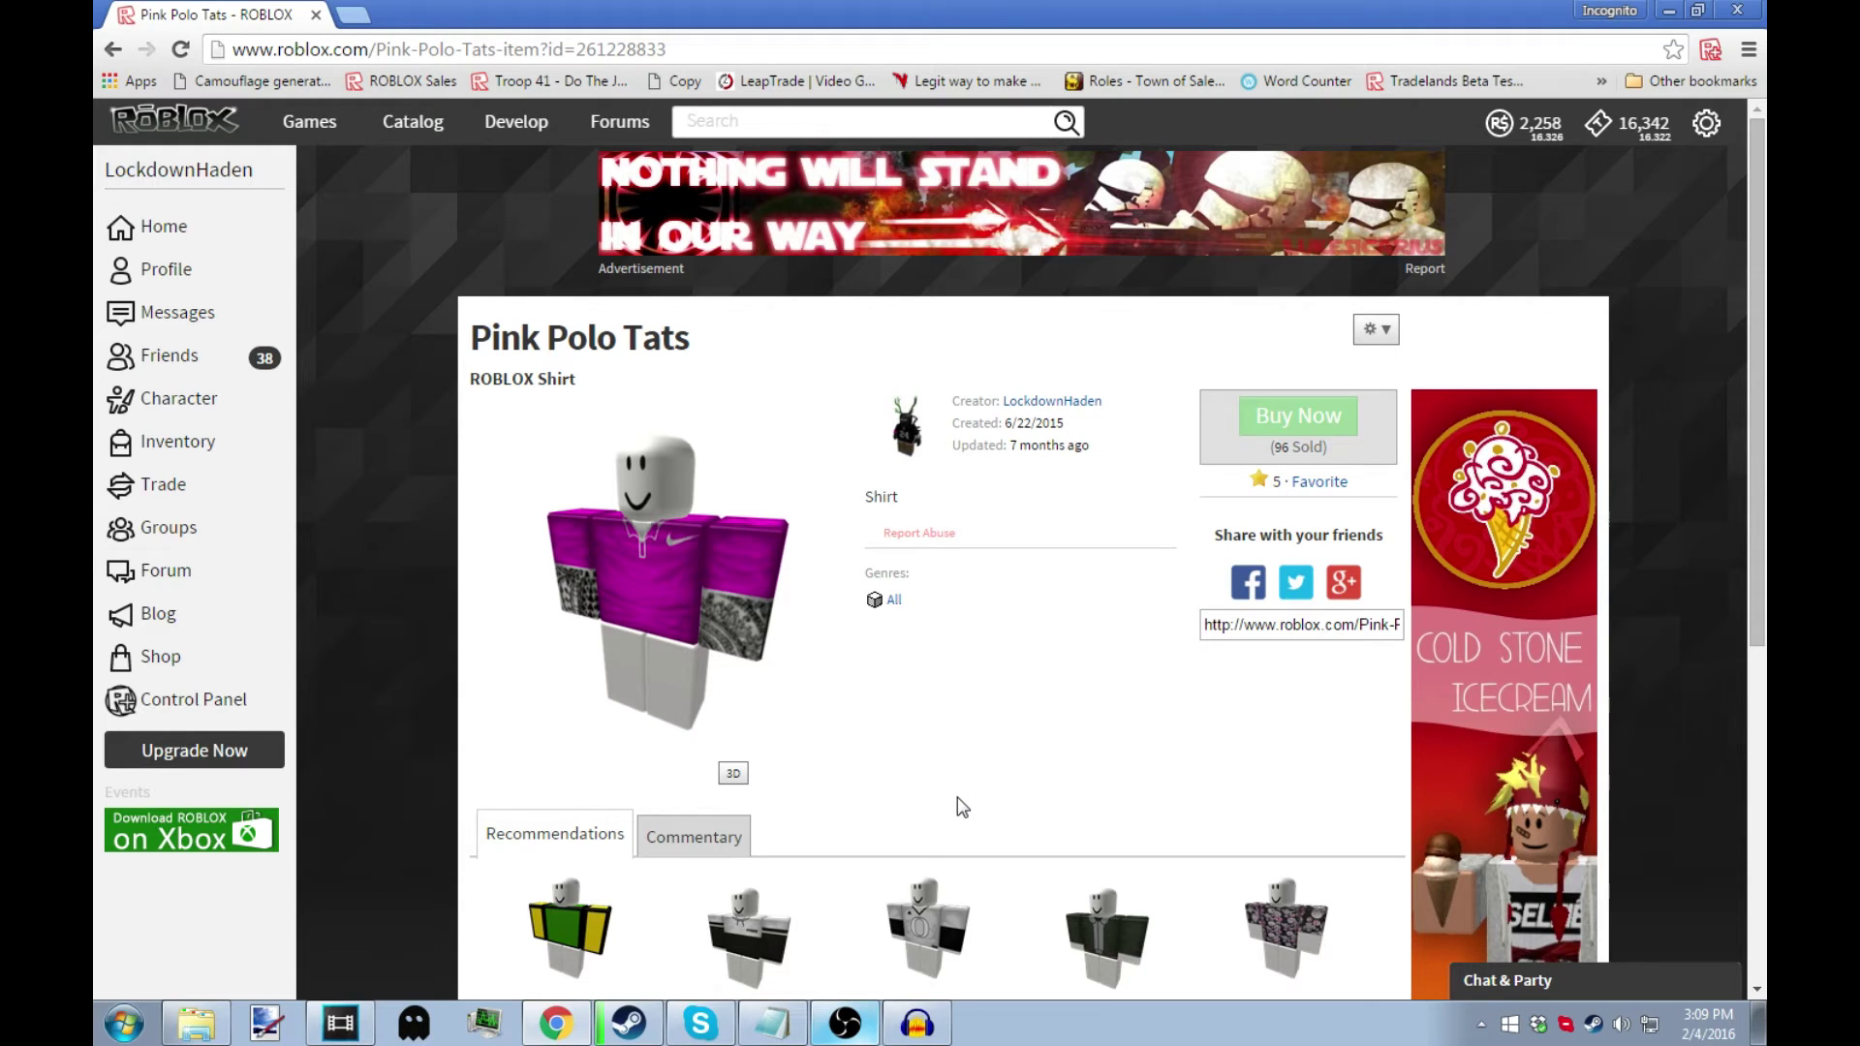
Step: Open the Pink Polo Tats gear menu and choose Configure this Shirt
click(1376, 329)
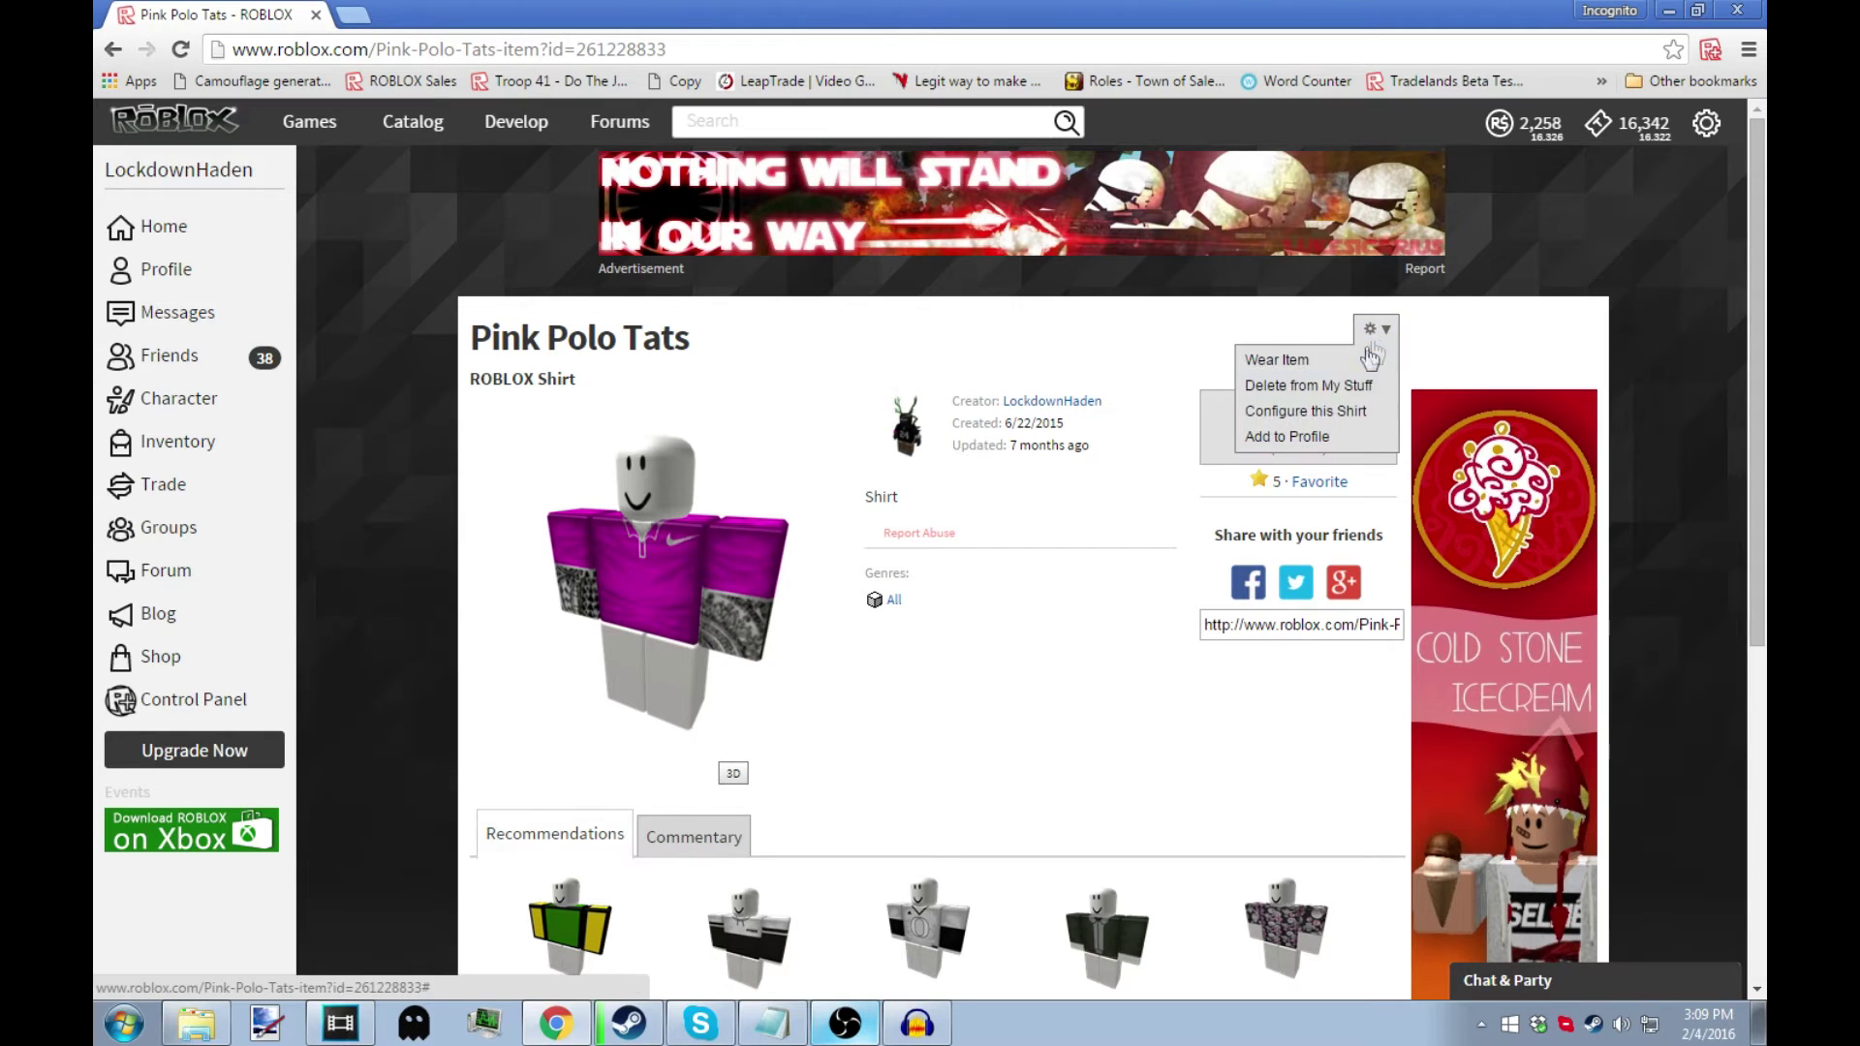
click(1295, 412)
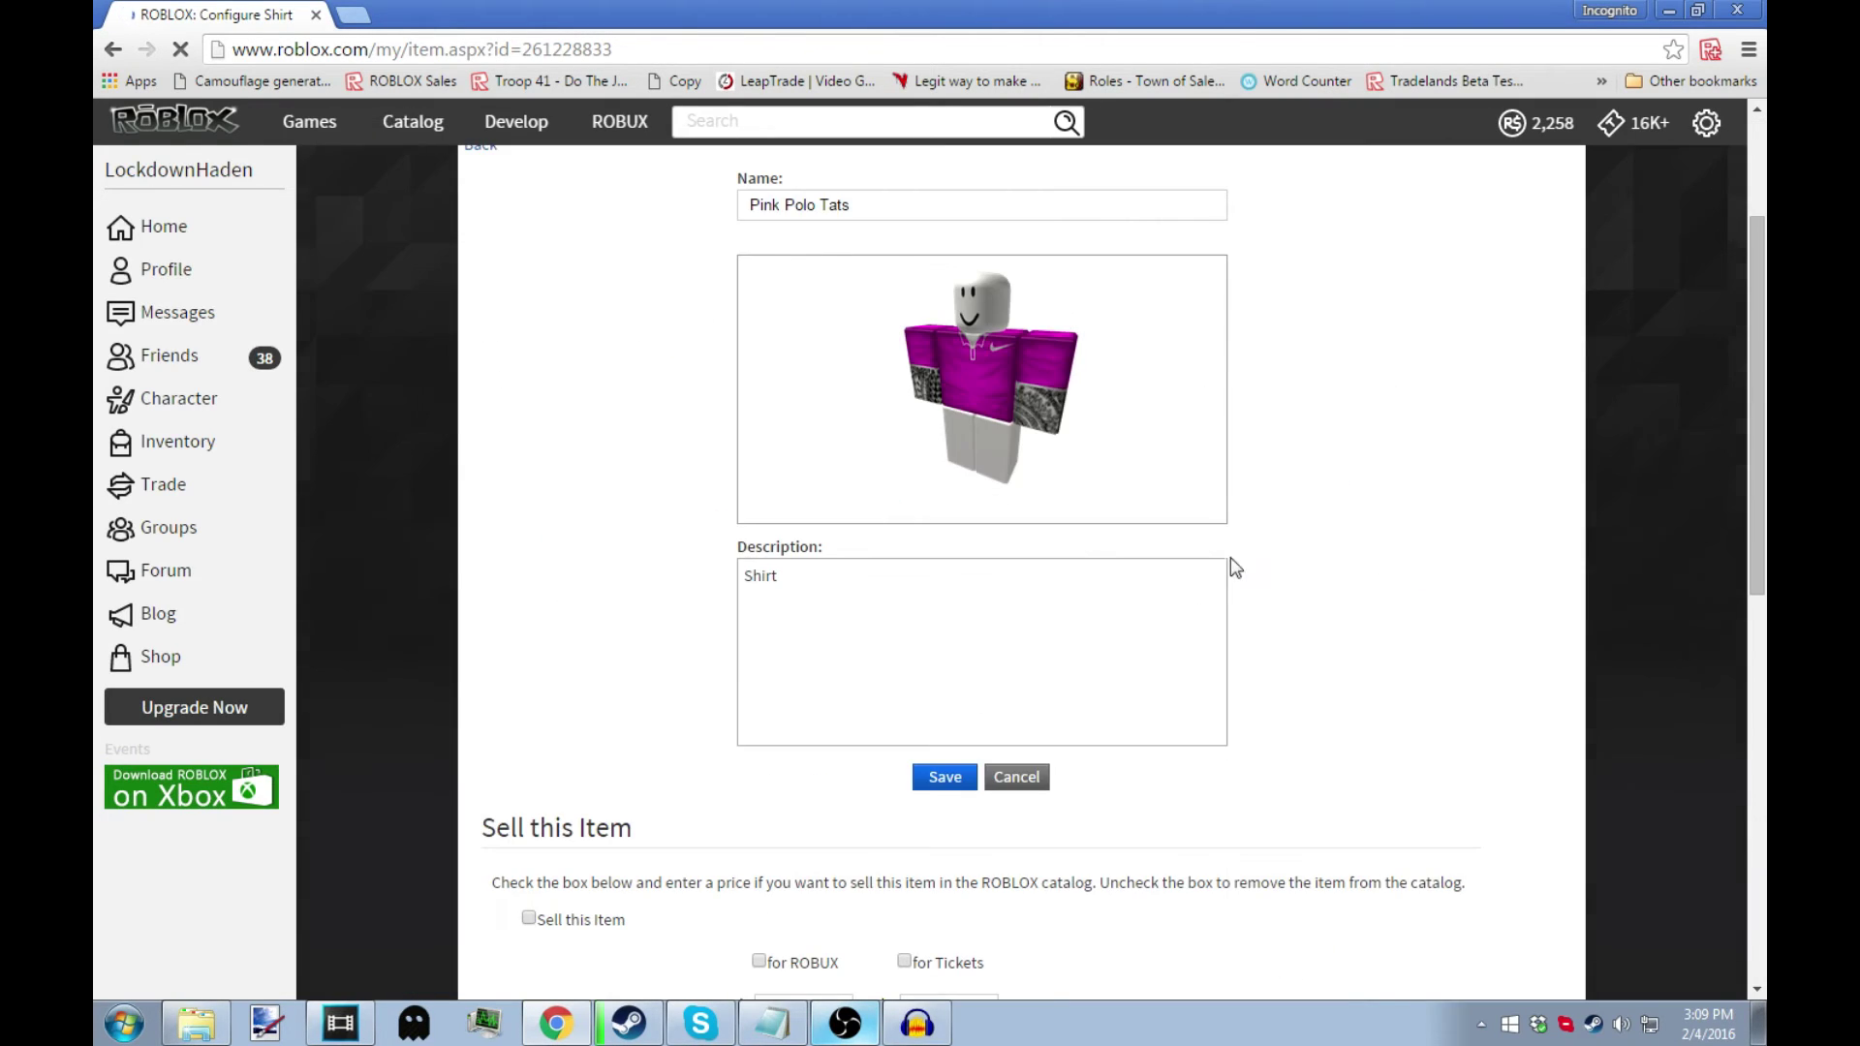
Step: Try selling Pink Polo Tats for ROBUX, dismiss the Builders Club Only notice, and go back
scroll(1159, 552, down, 5)
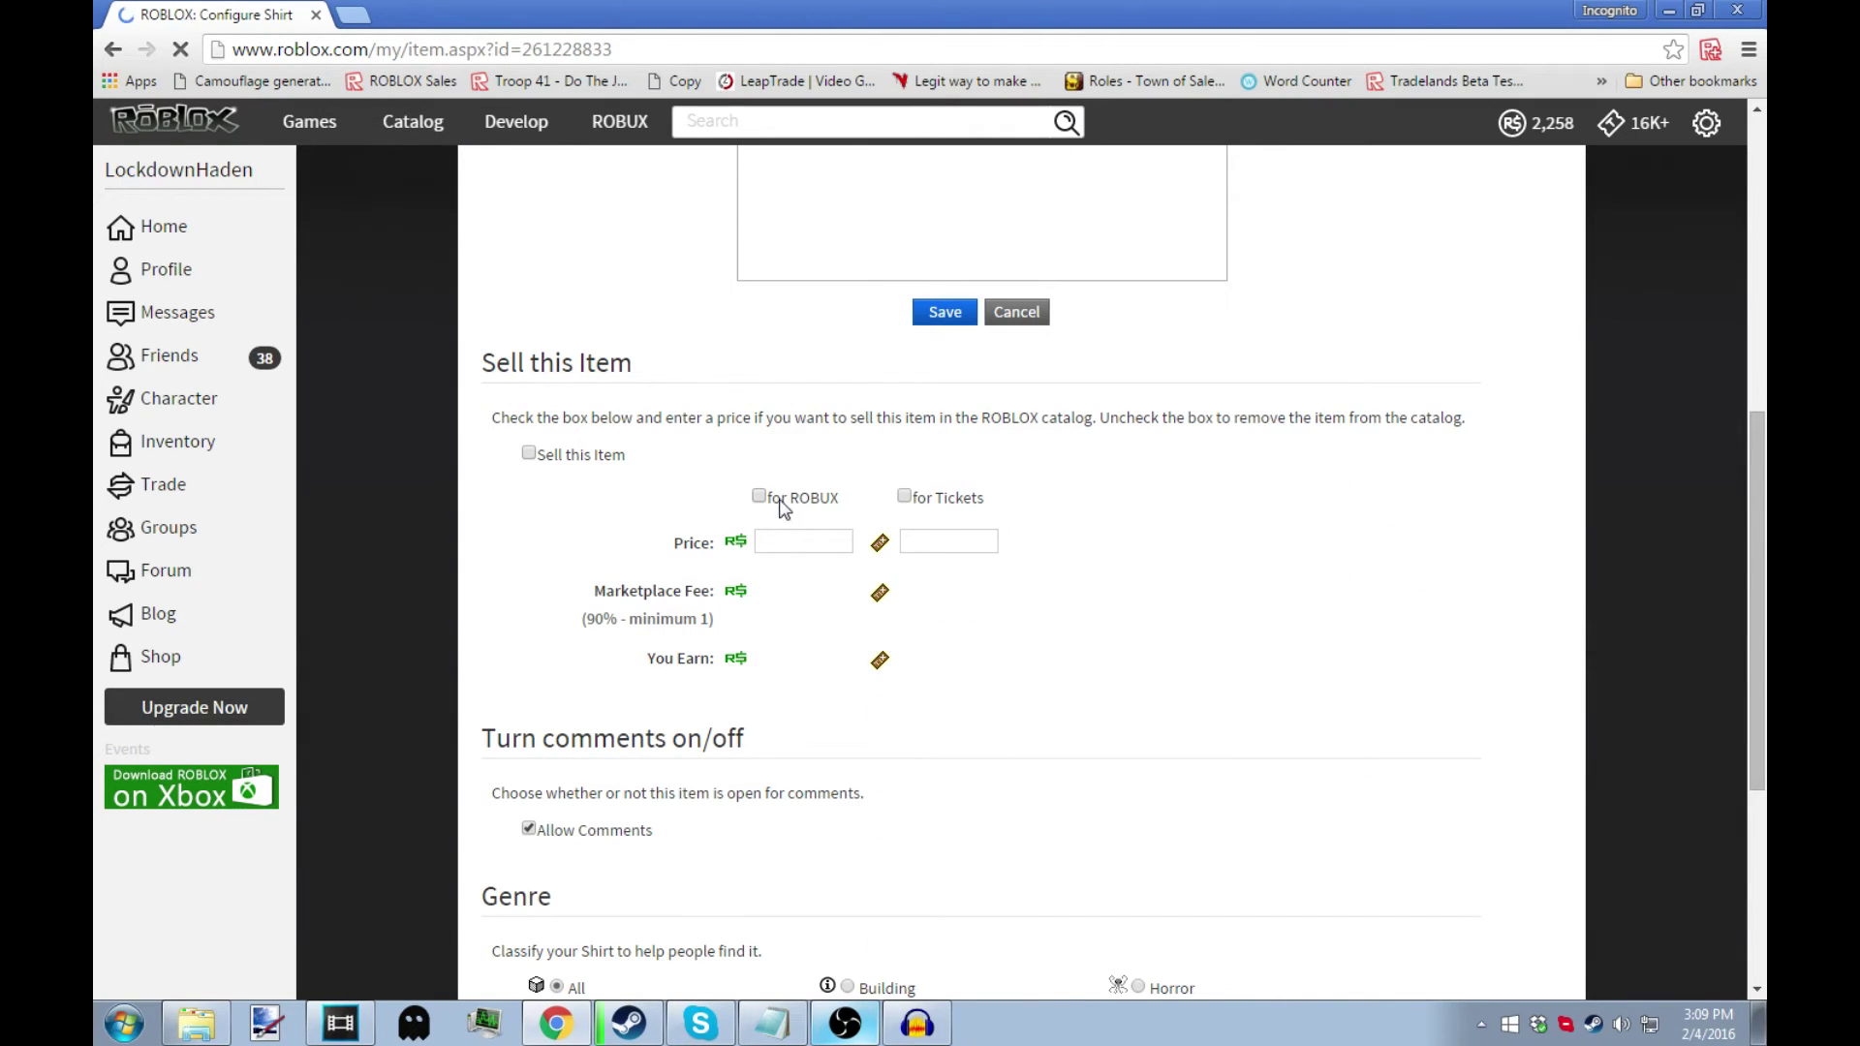
click(761, 496)
click(597, 467)
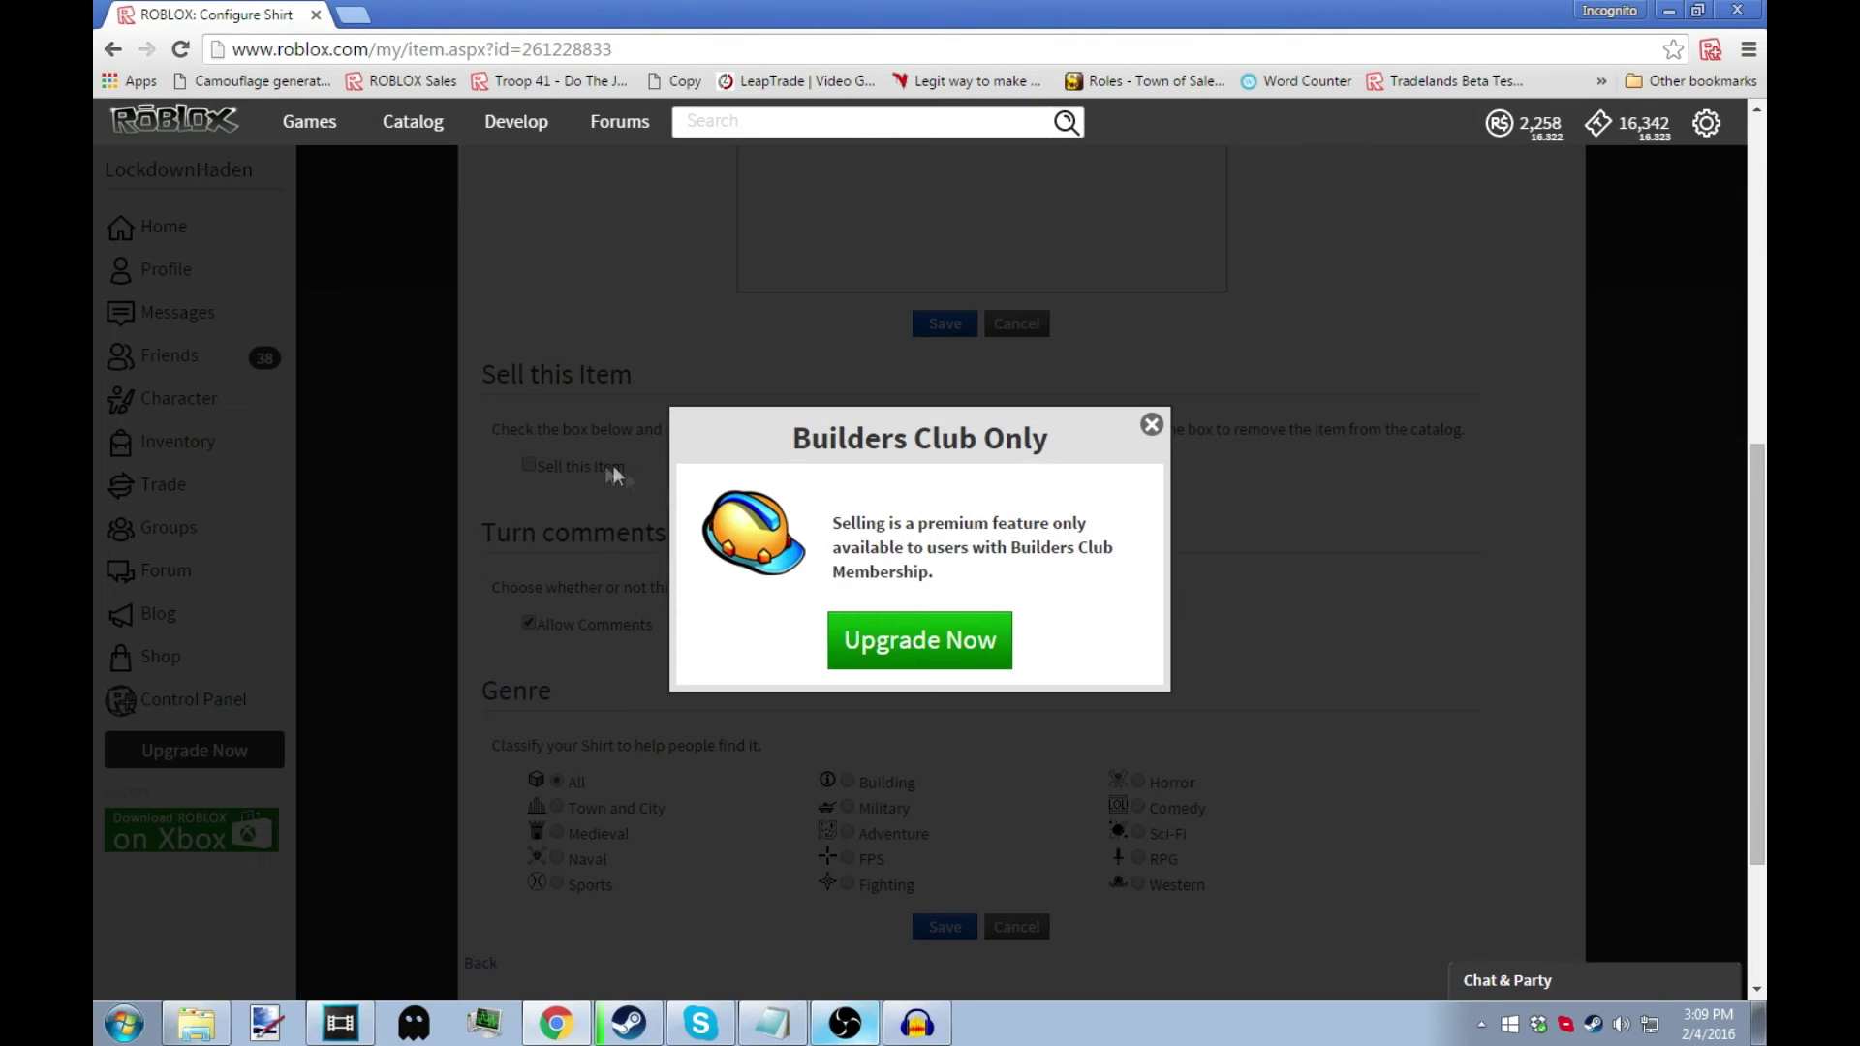
click(1152, 424)
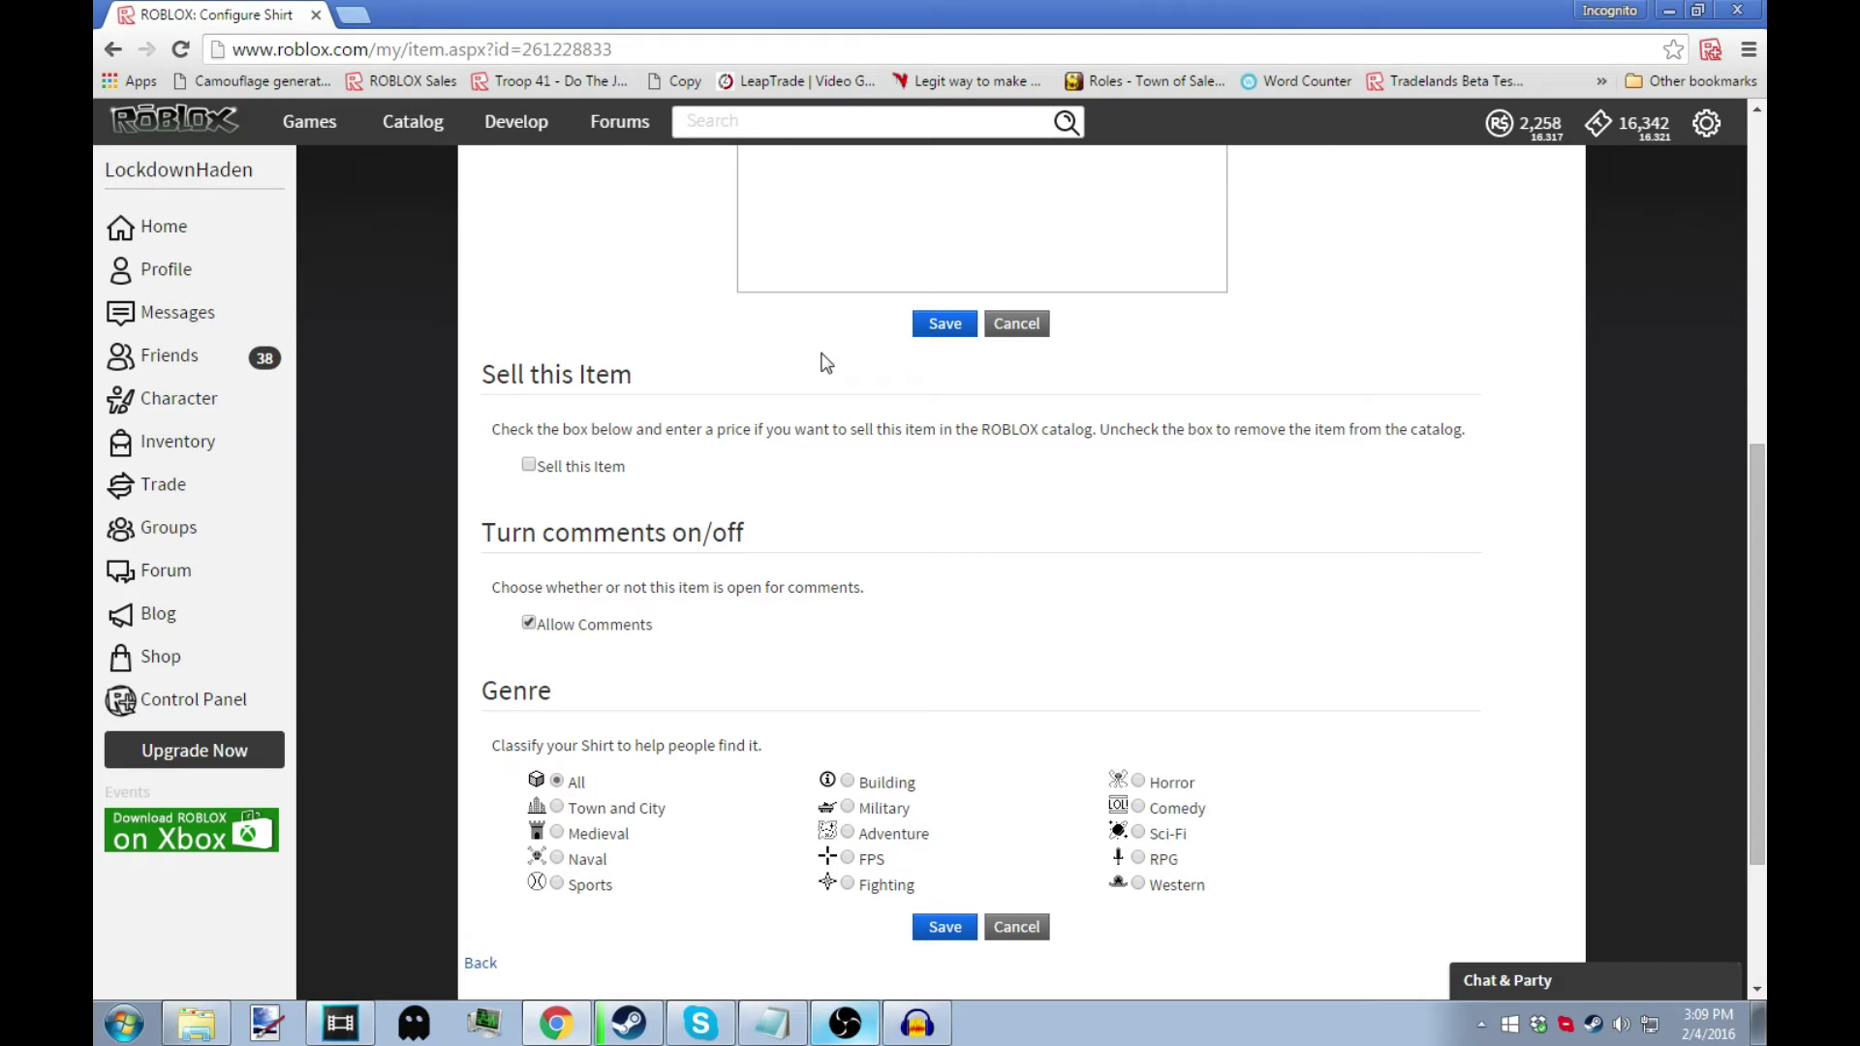
scroll(1000, 910, down, 3)
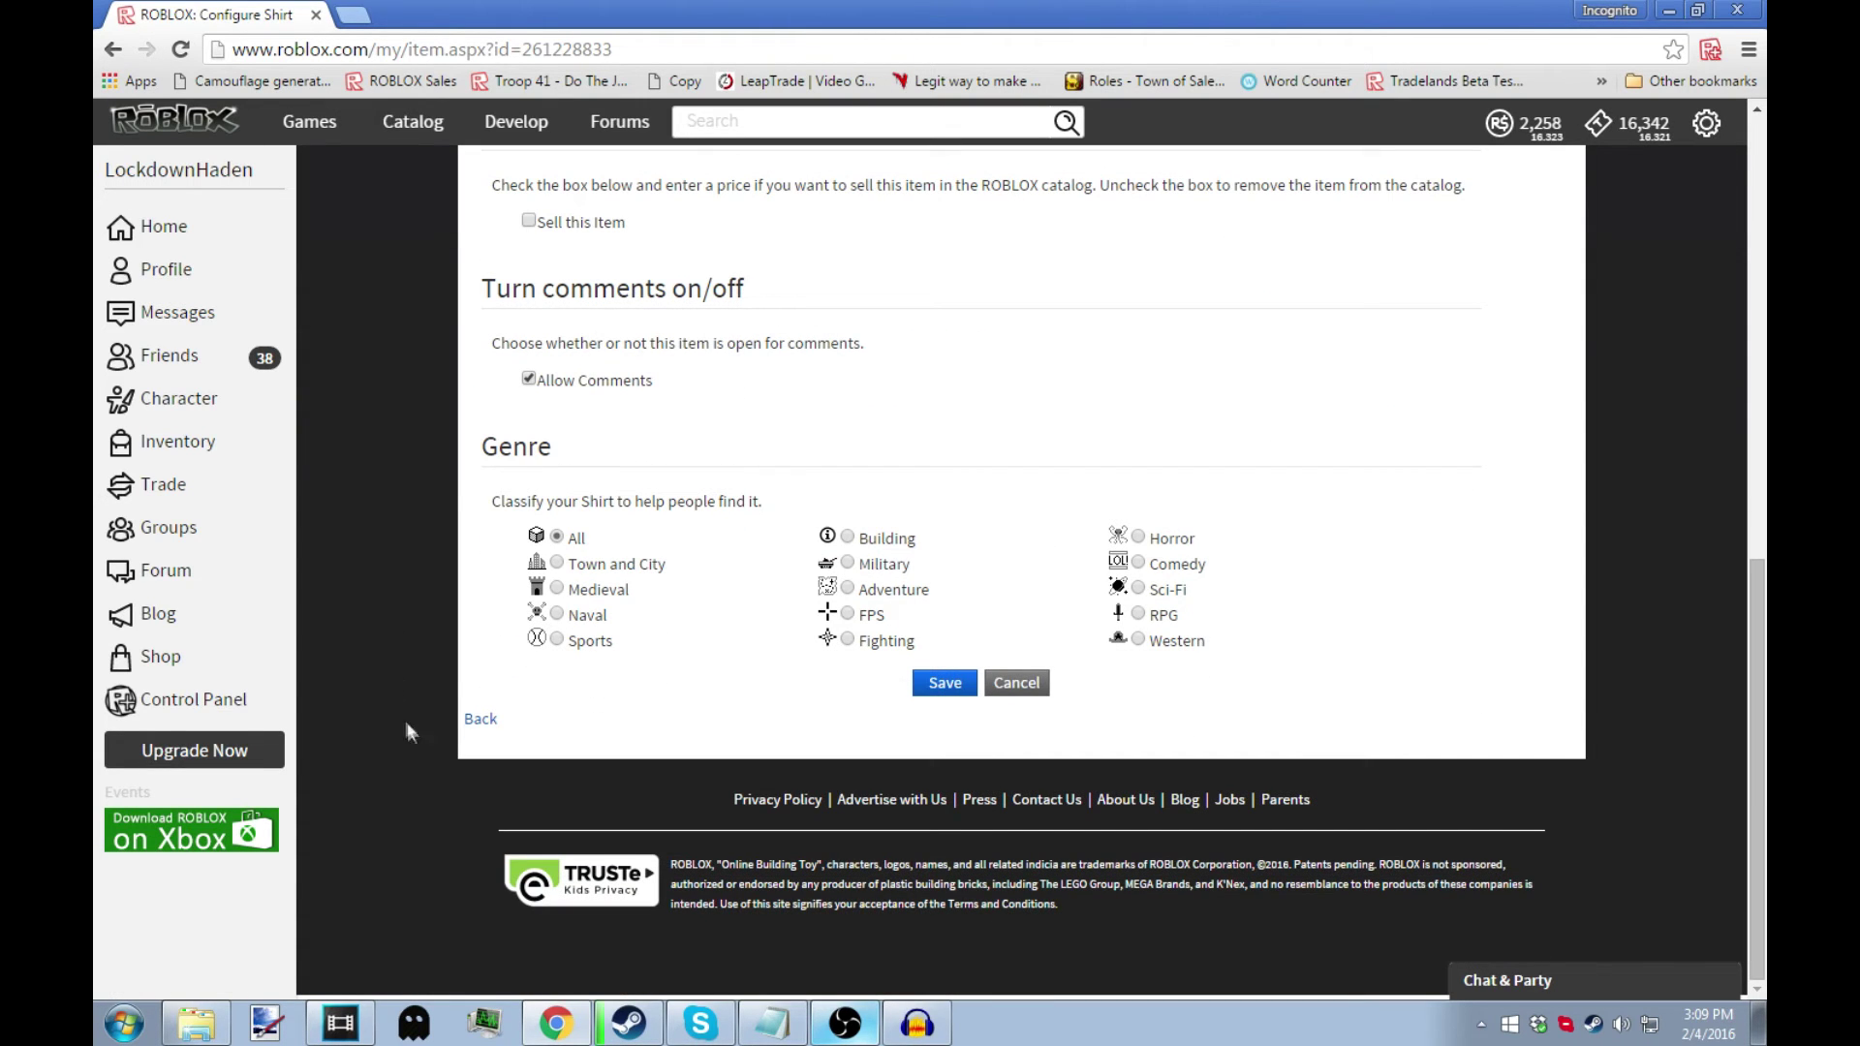
click(472, 720)
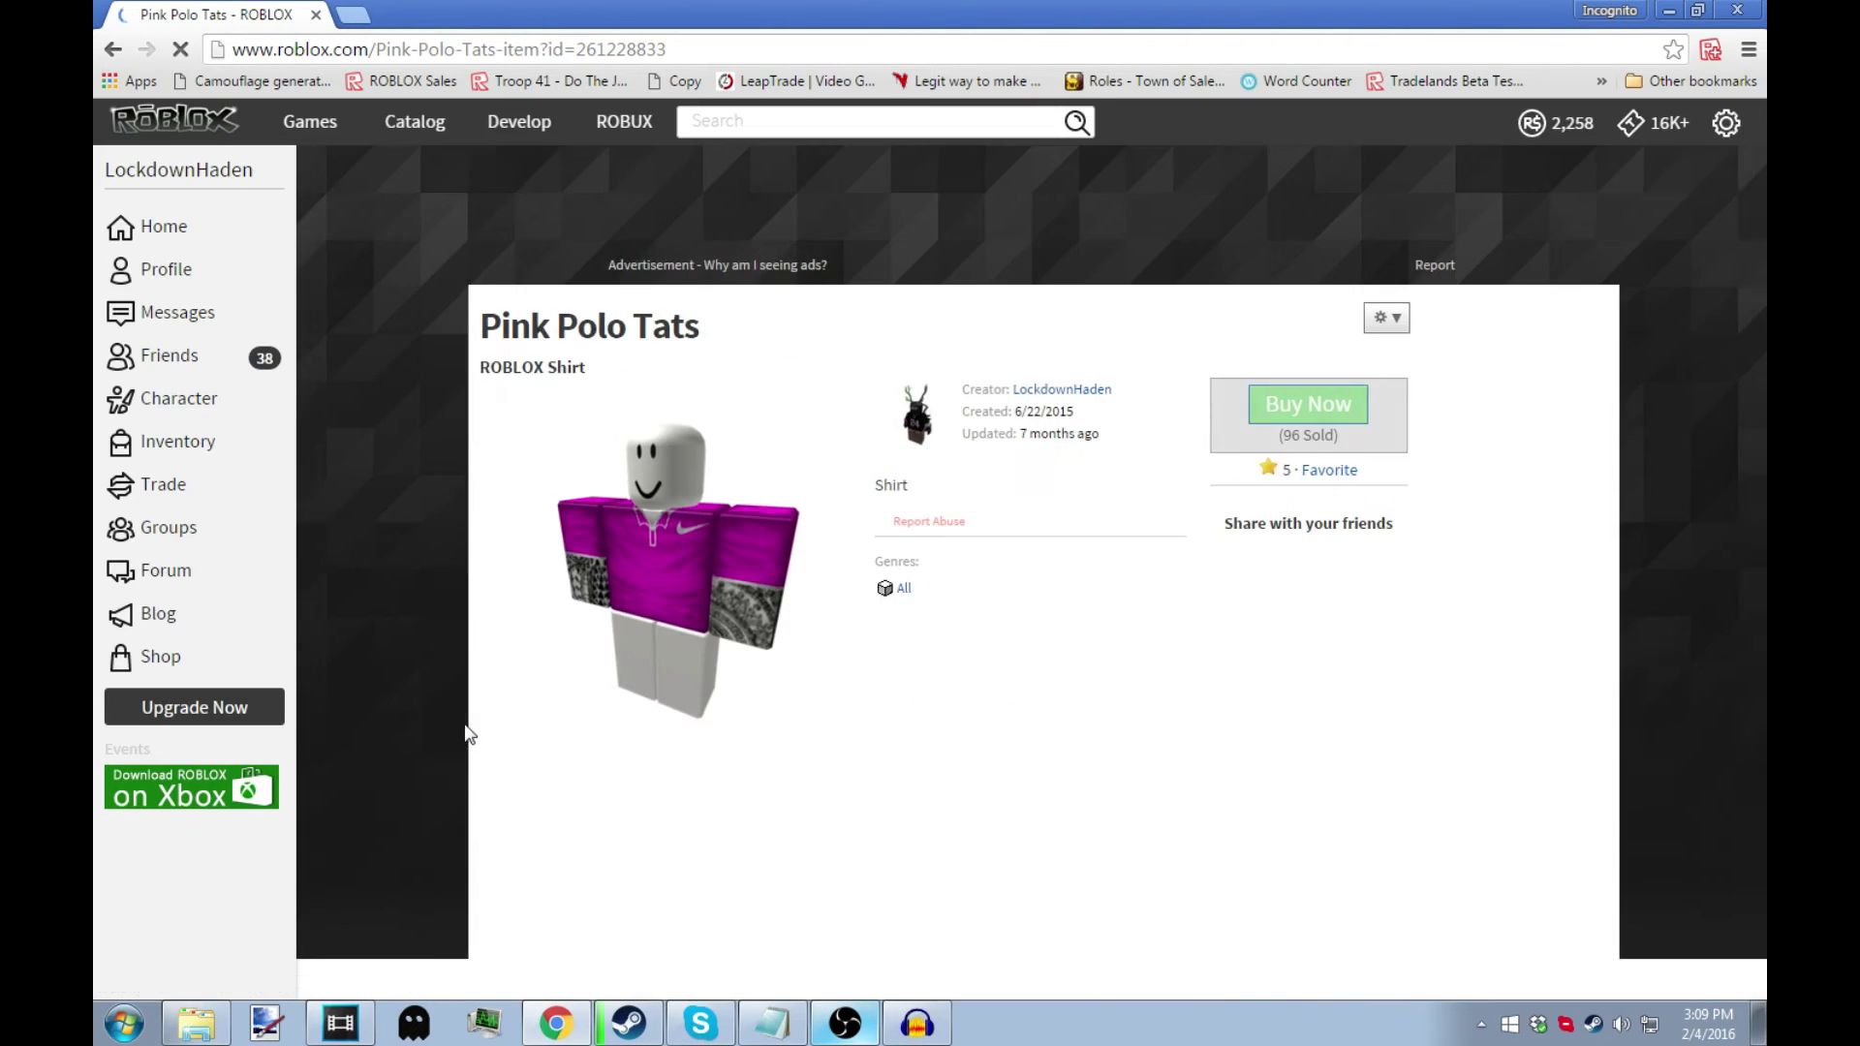
click(1383, 332)
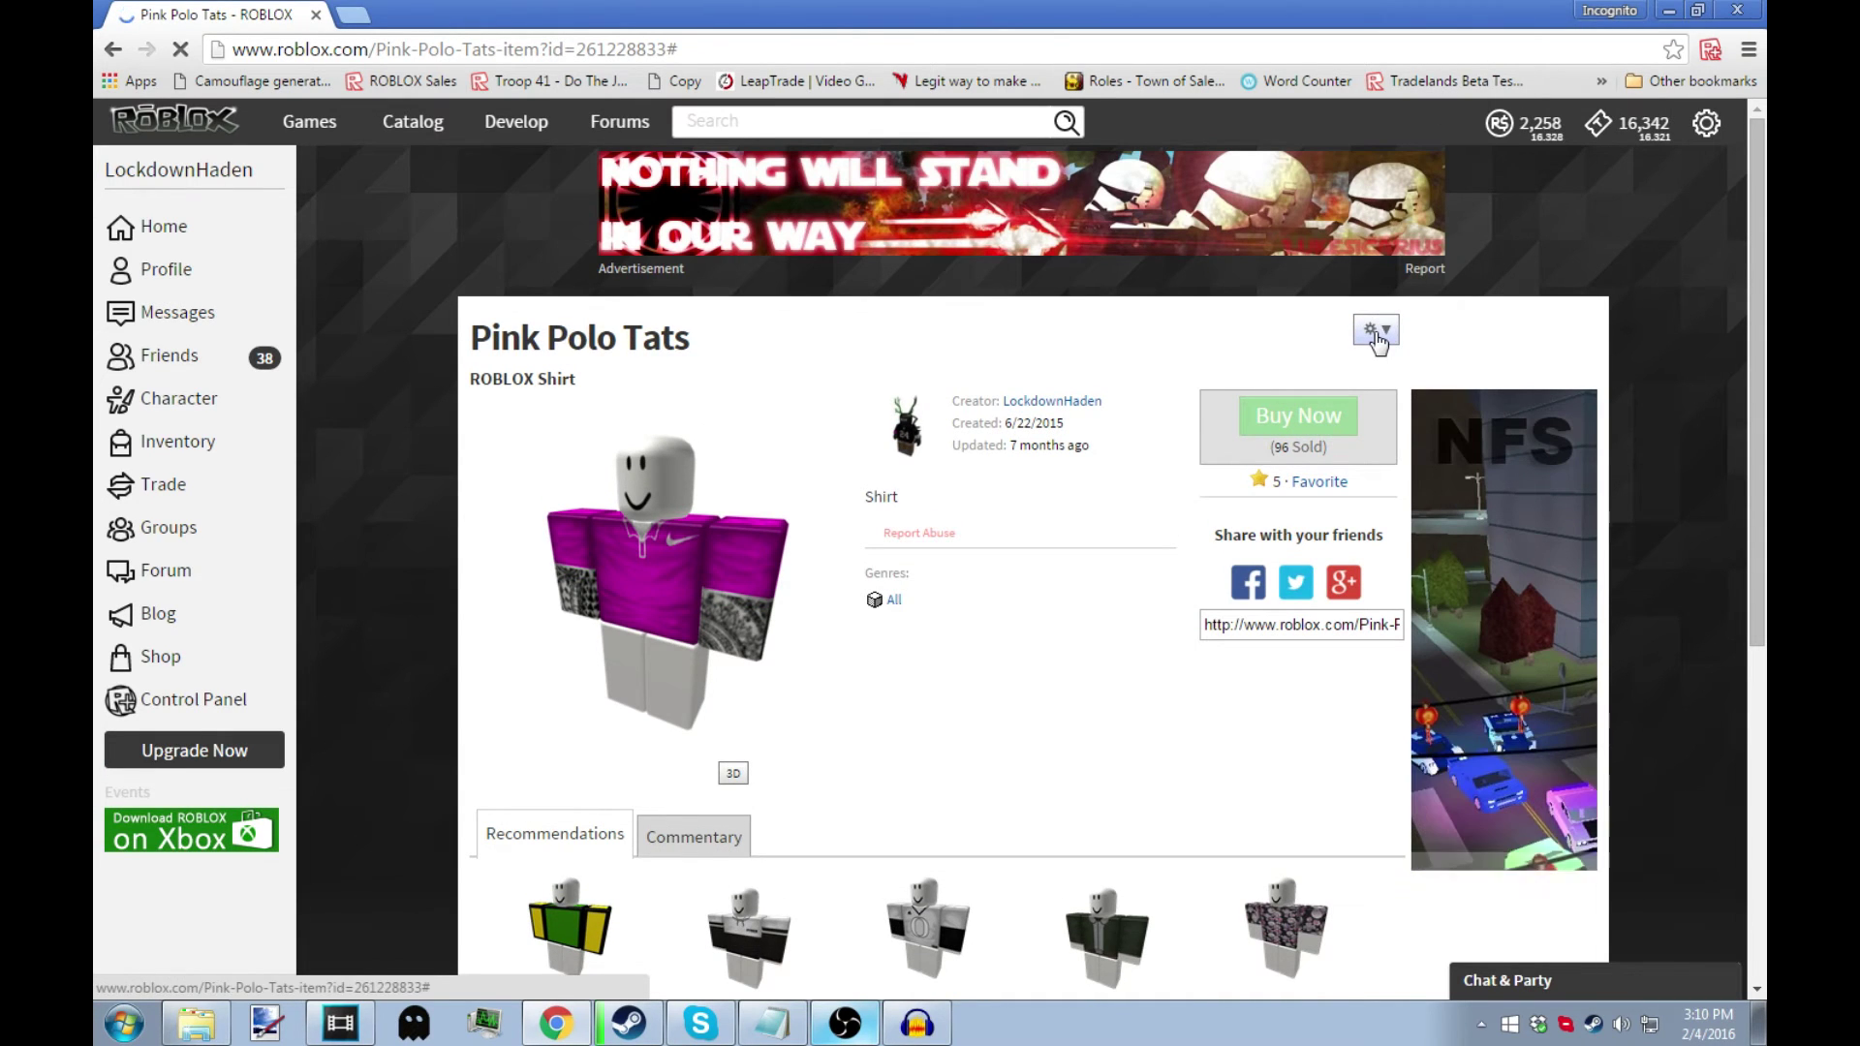
click(1378, 339)
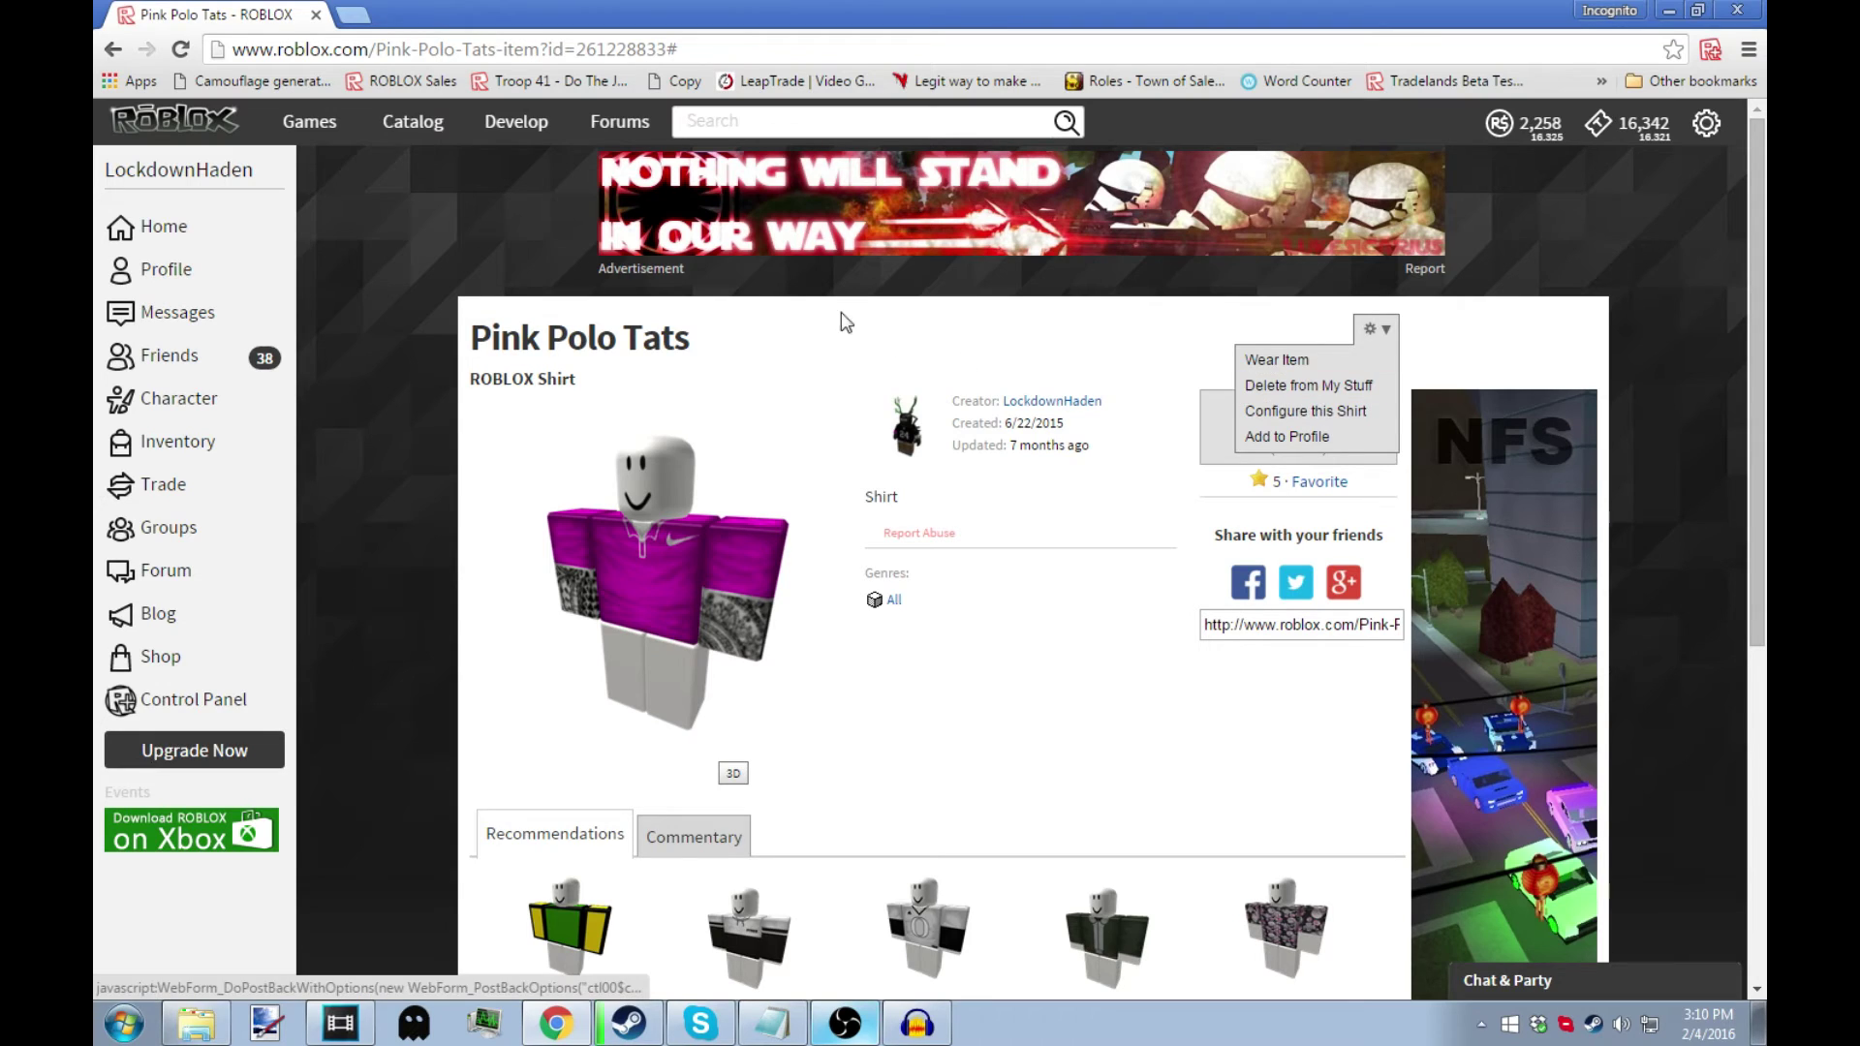
drag(695, 49, 98, 53)
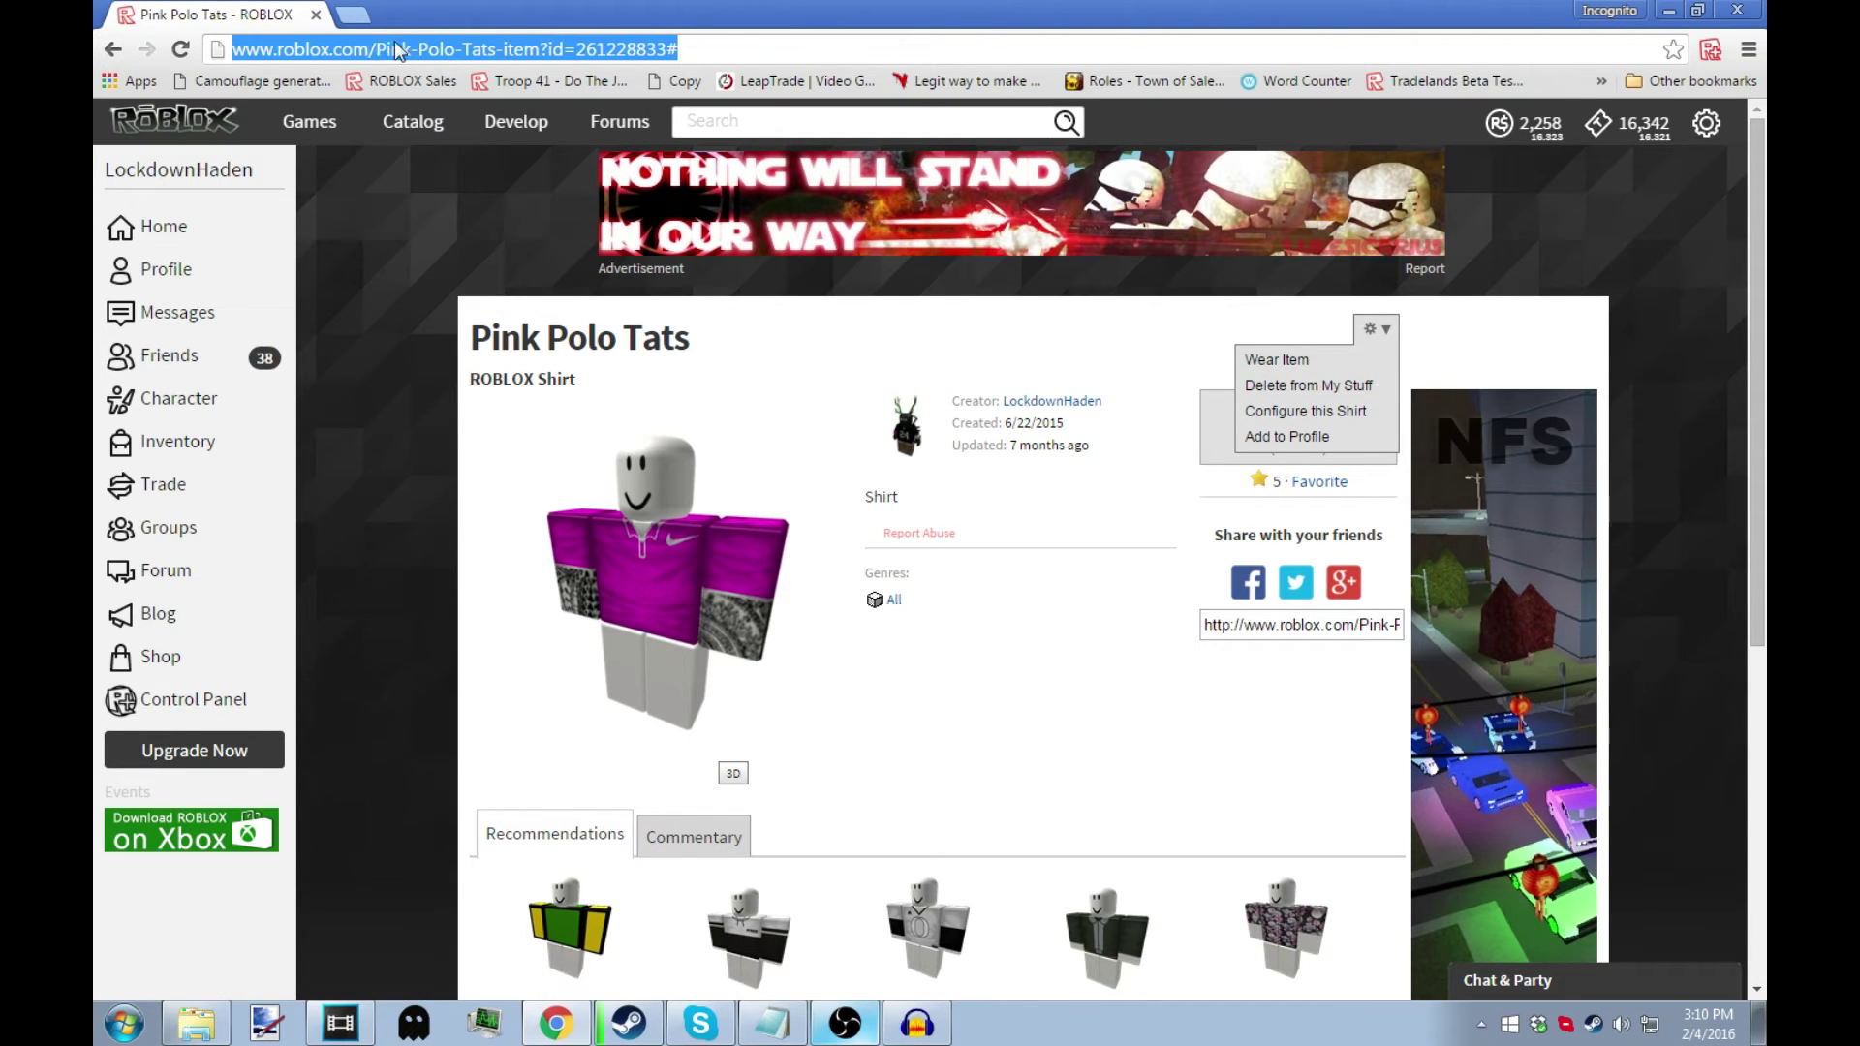
click(1166, 714)
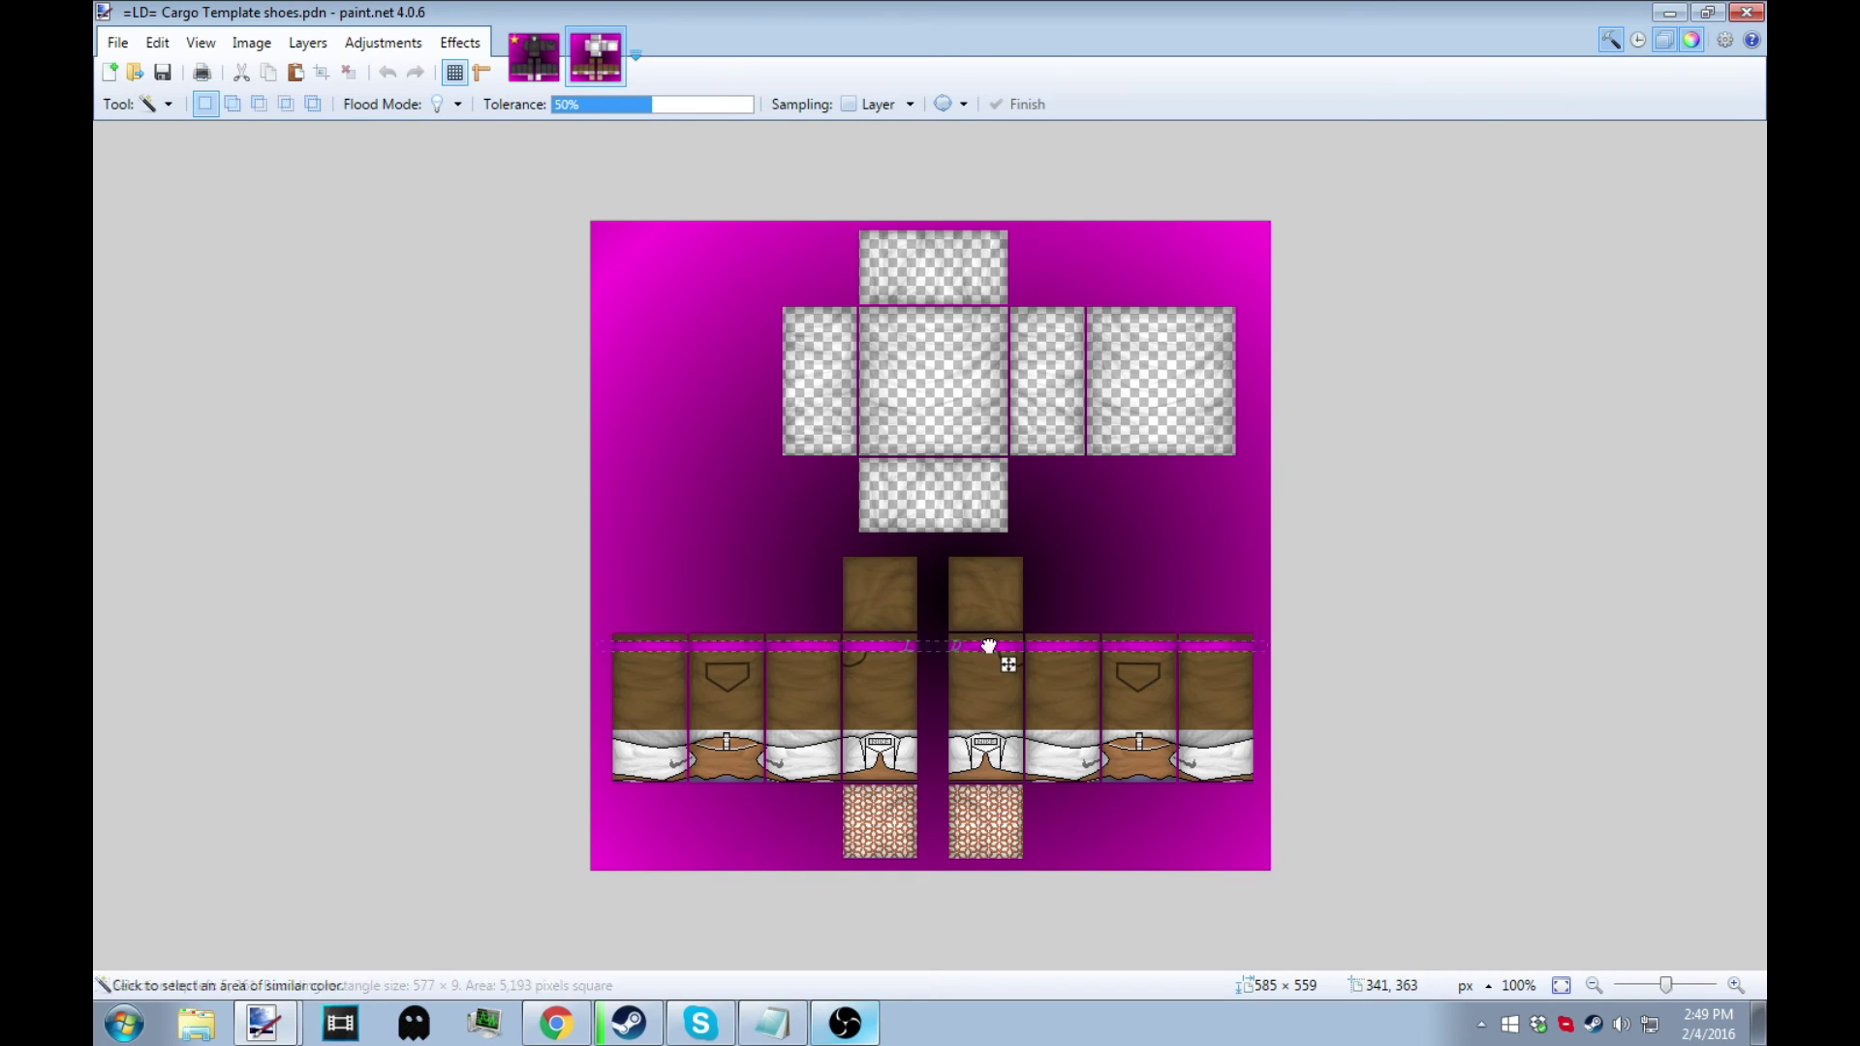
Step: Magic-wand select the thin magenta waistband strip above the cargo pants legs
click(988, 645)
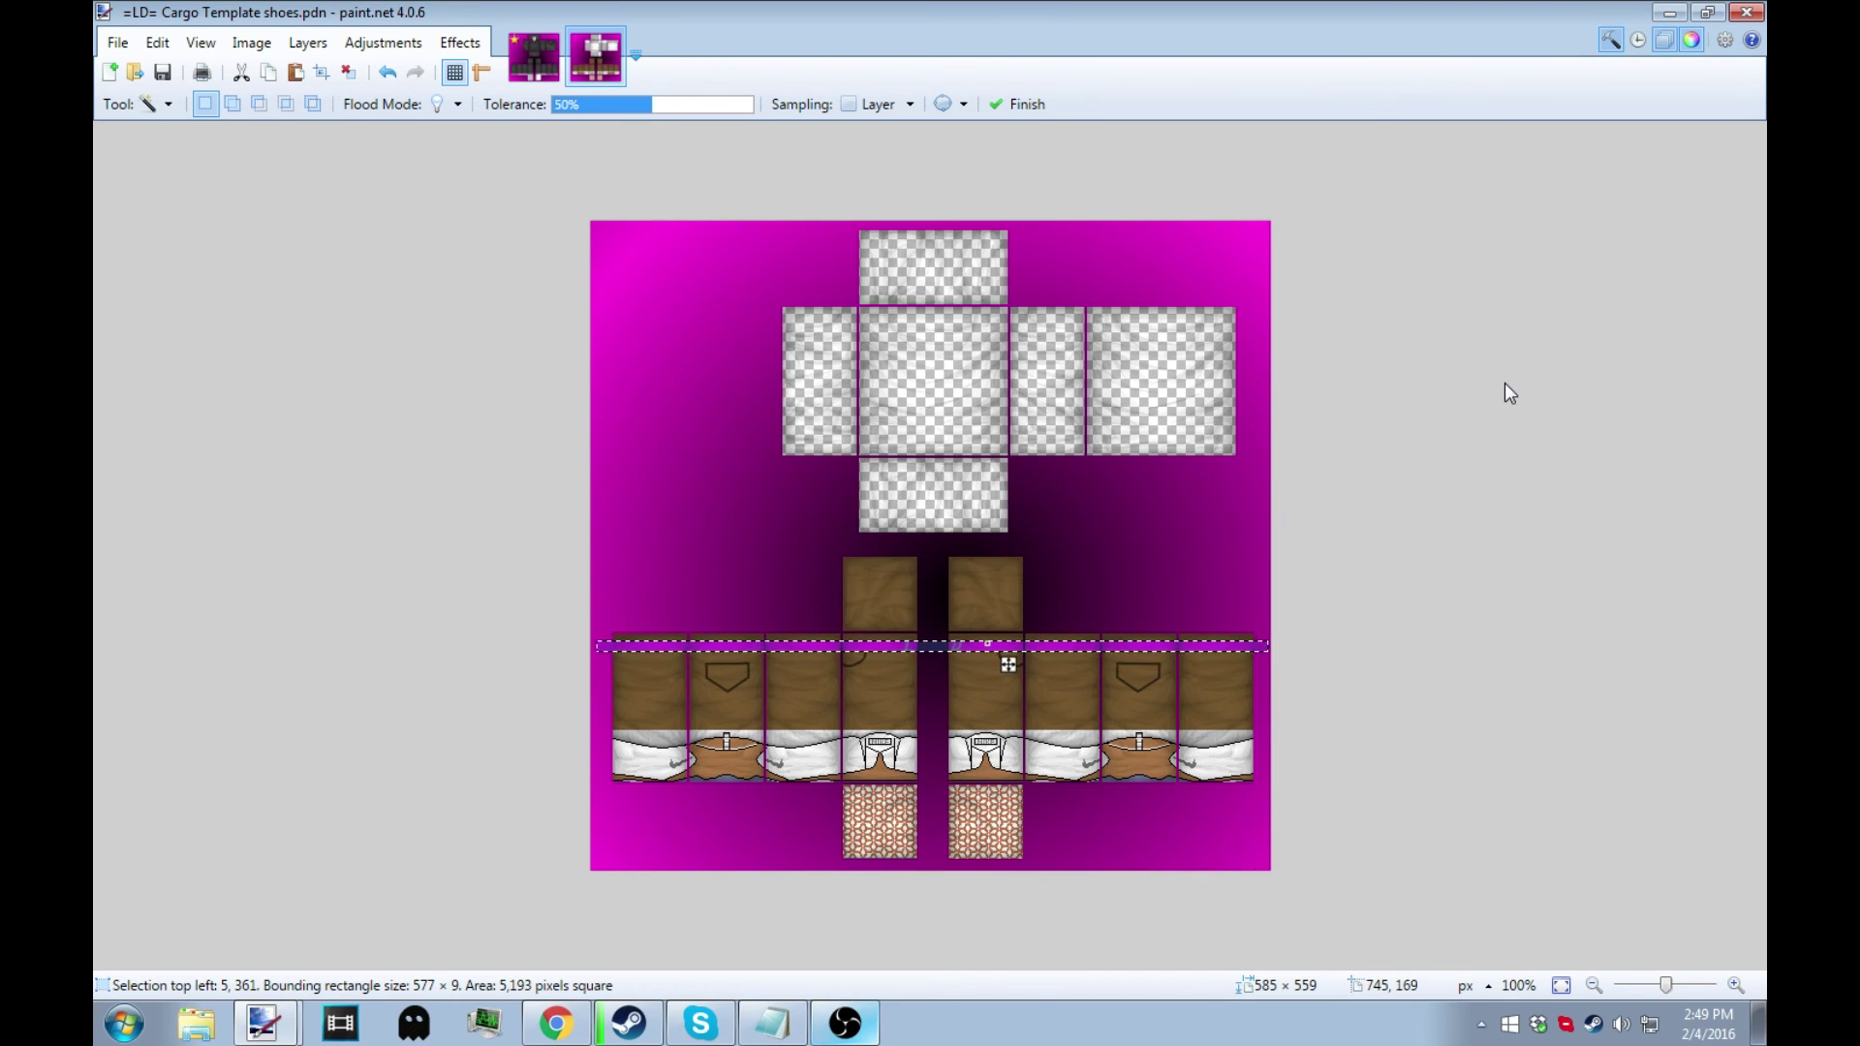
key(BackSpace)
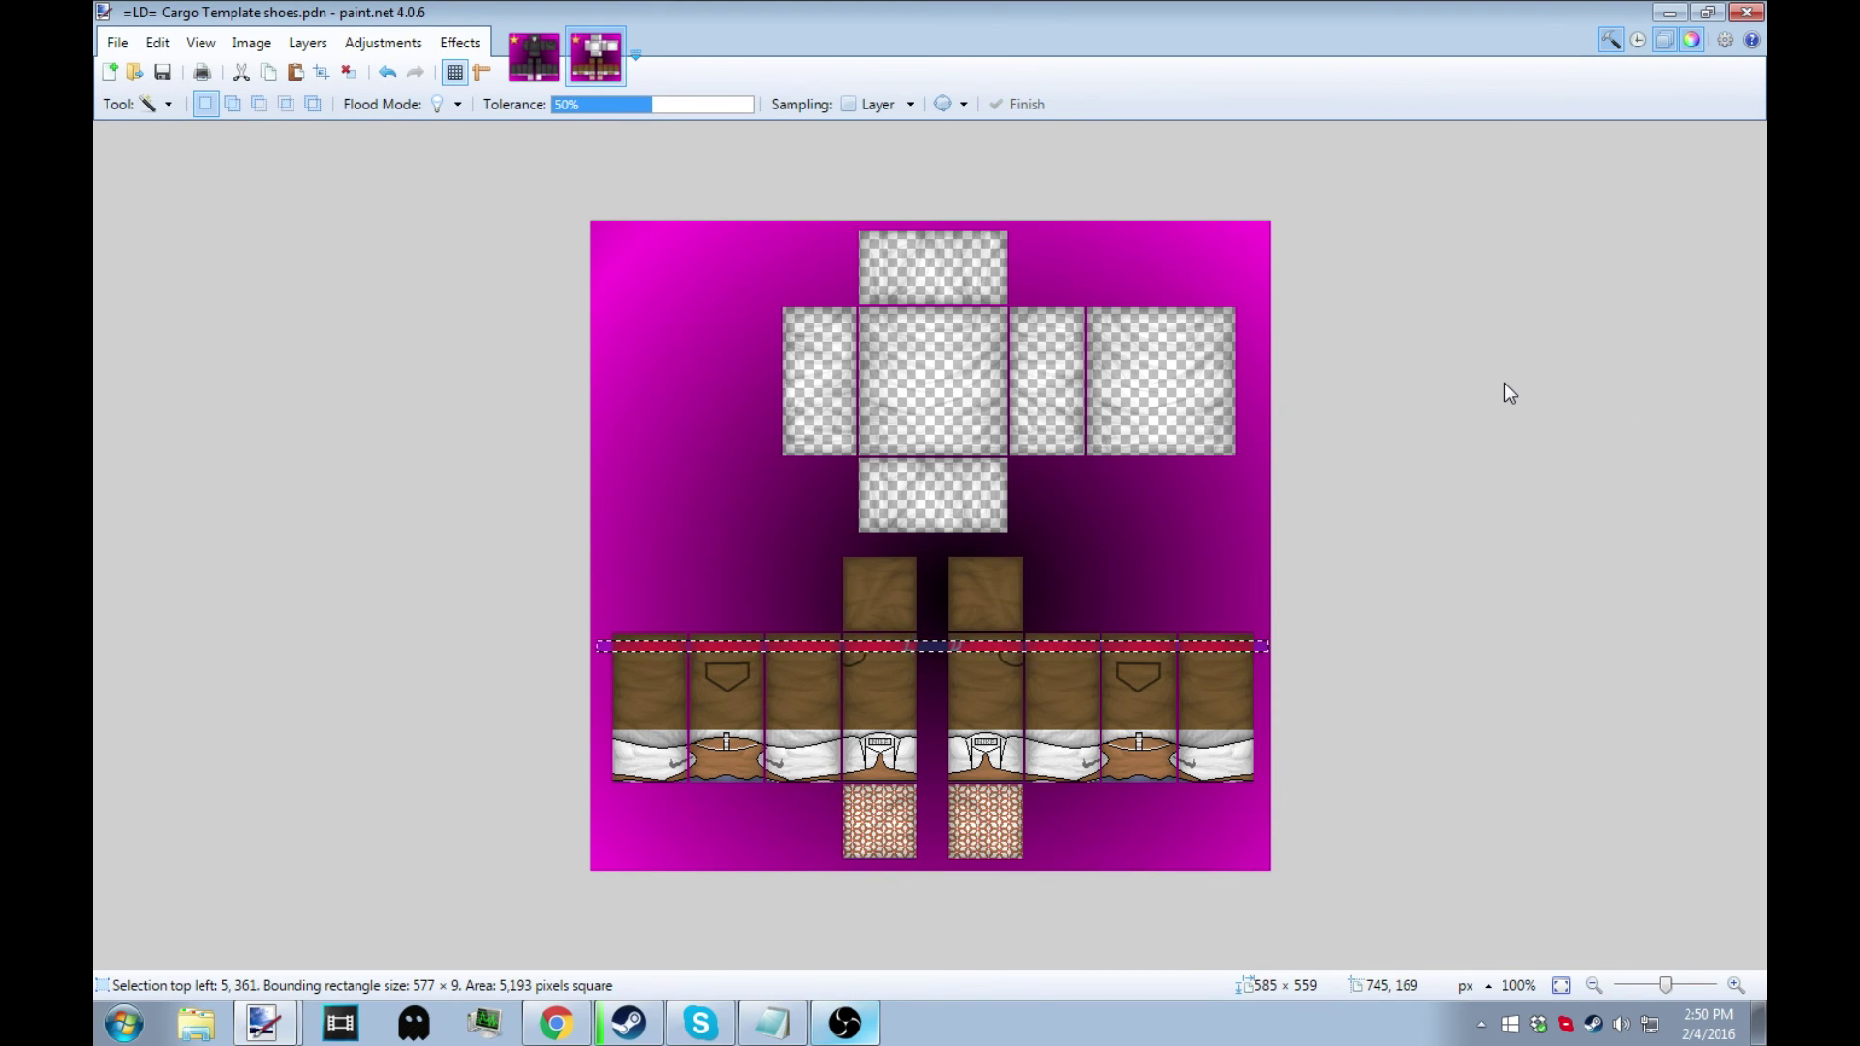
click(388, 74)
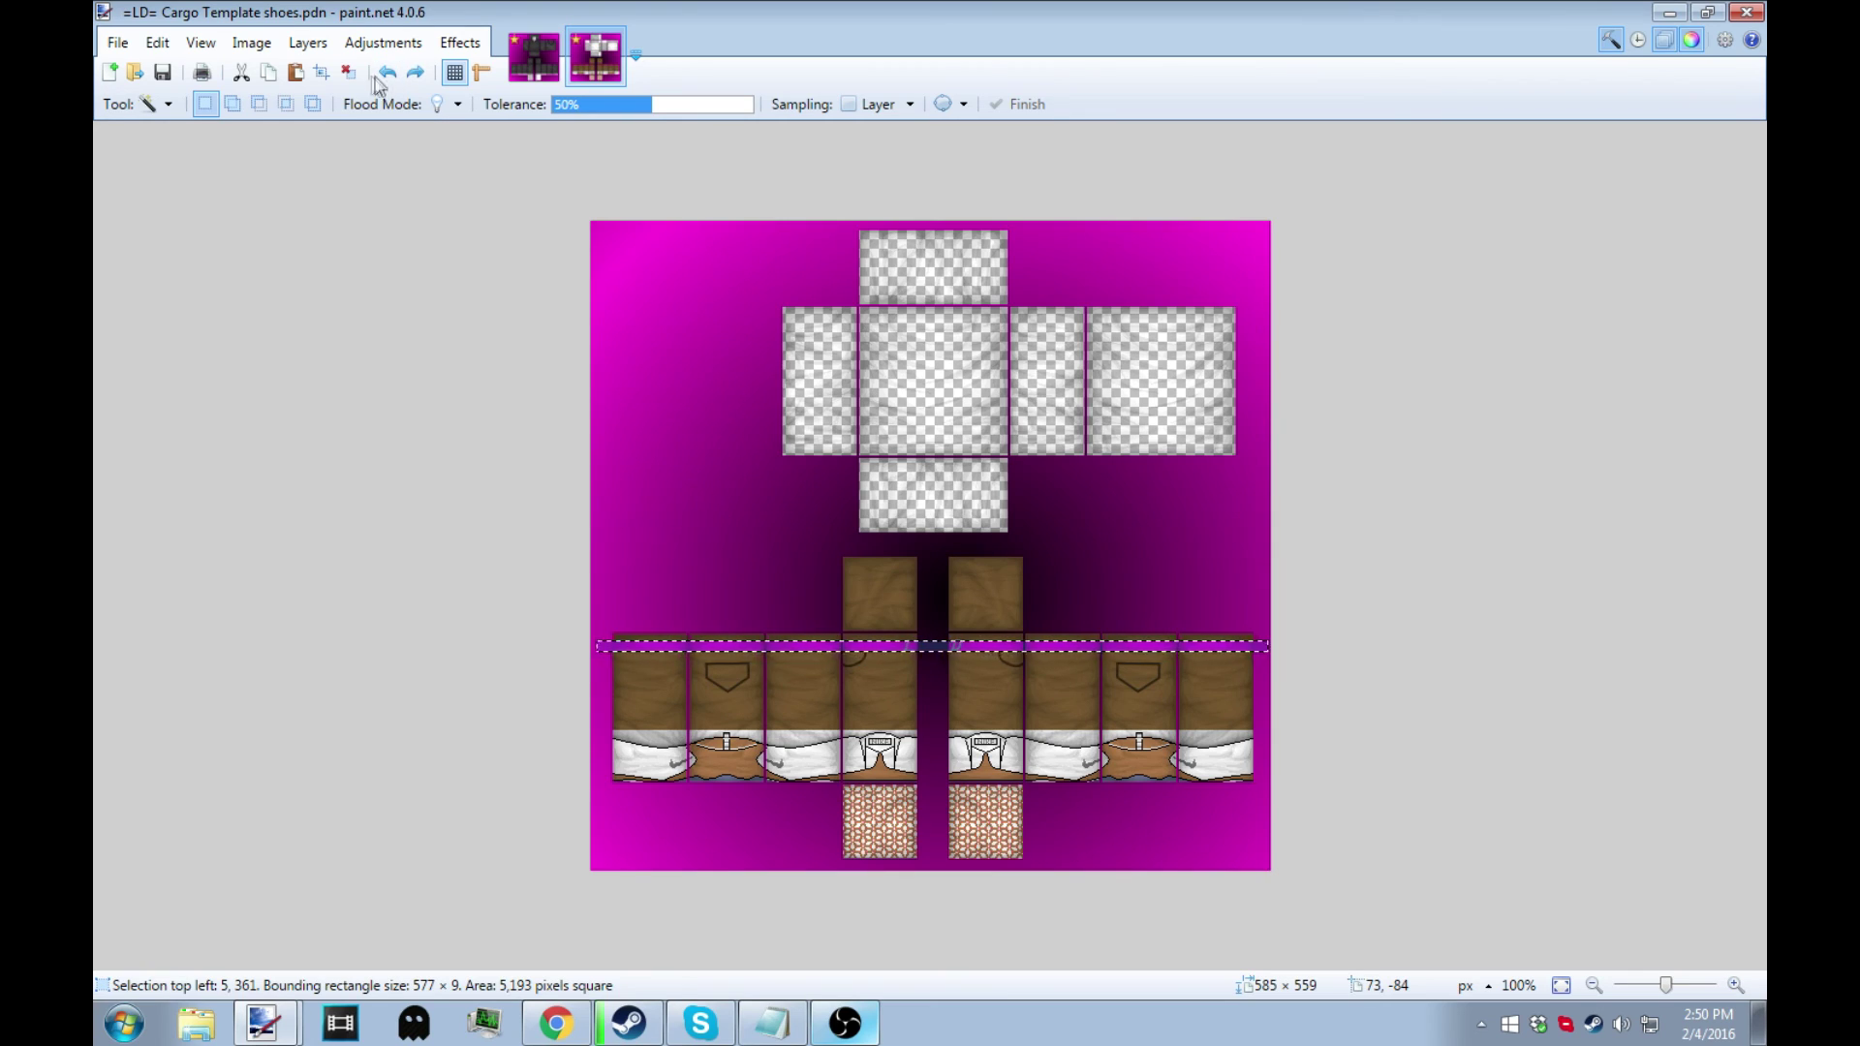
click(349, 72)
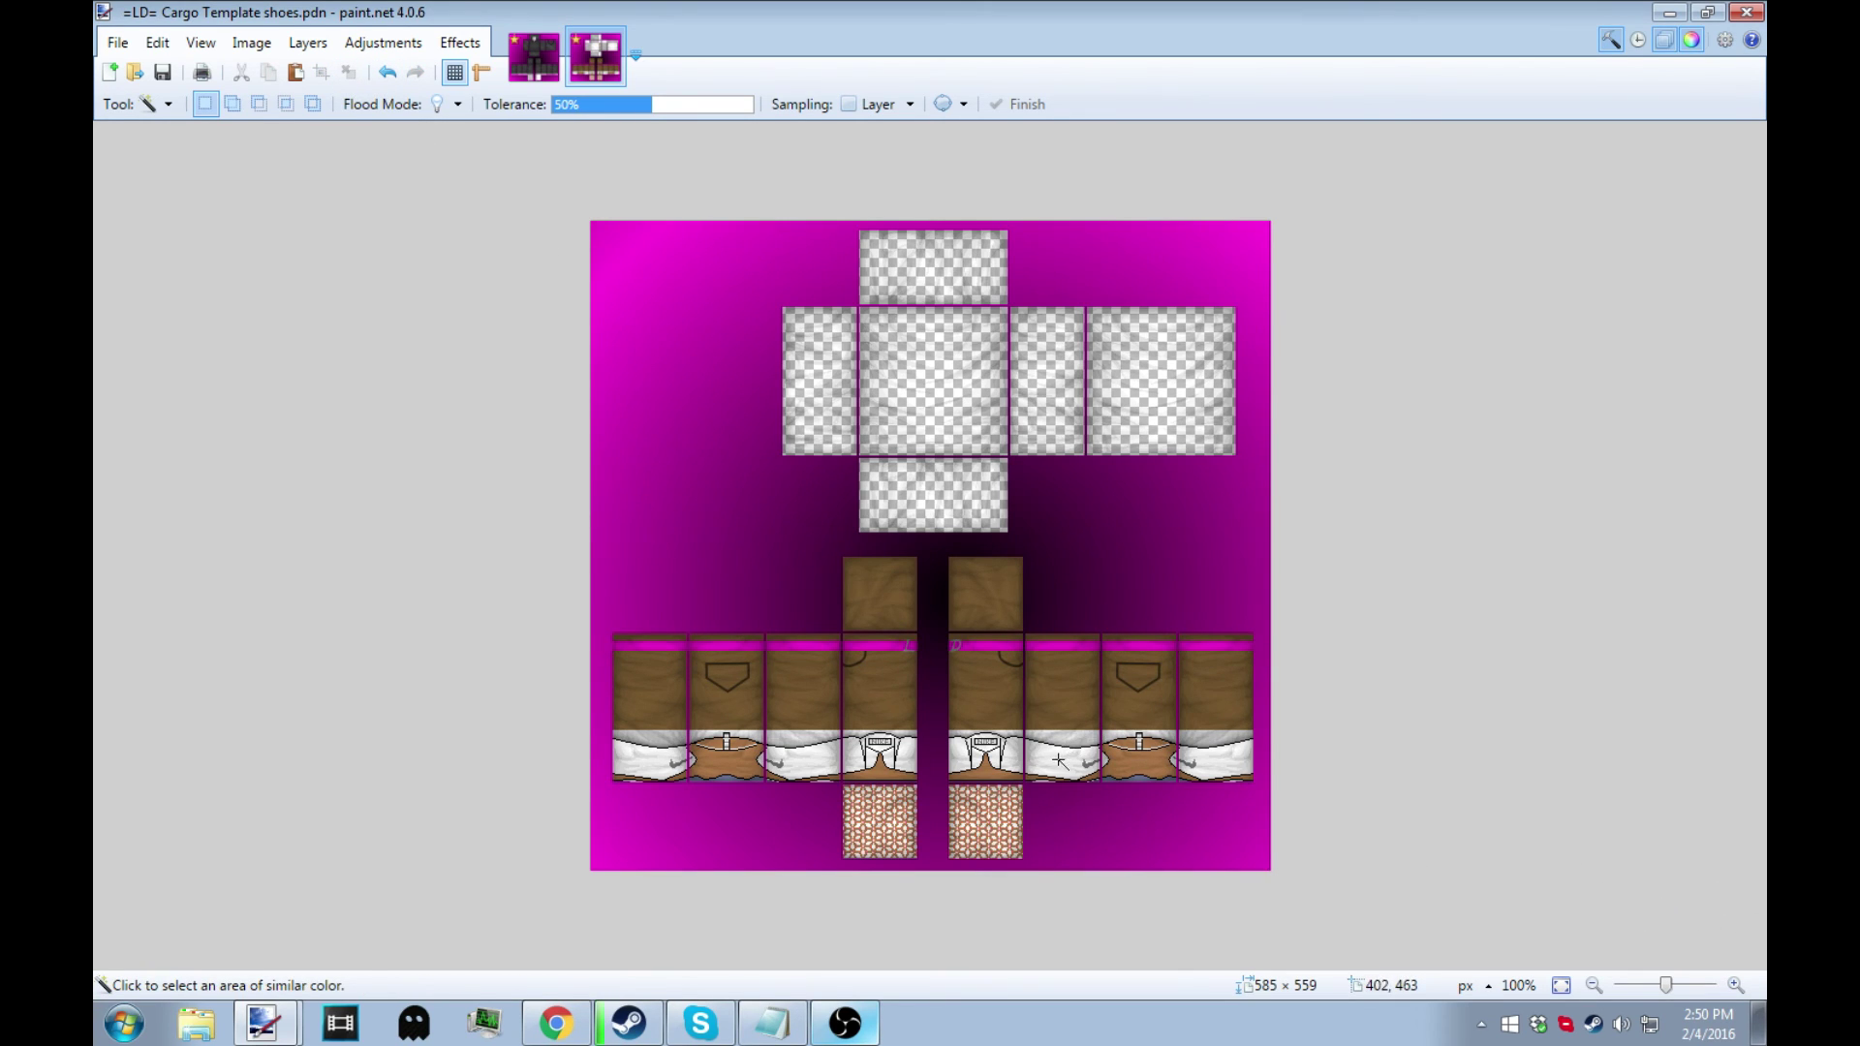
click(1016, 758)
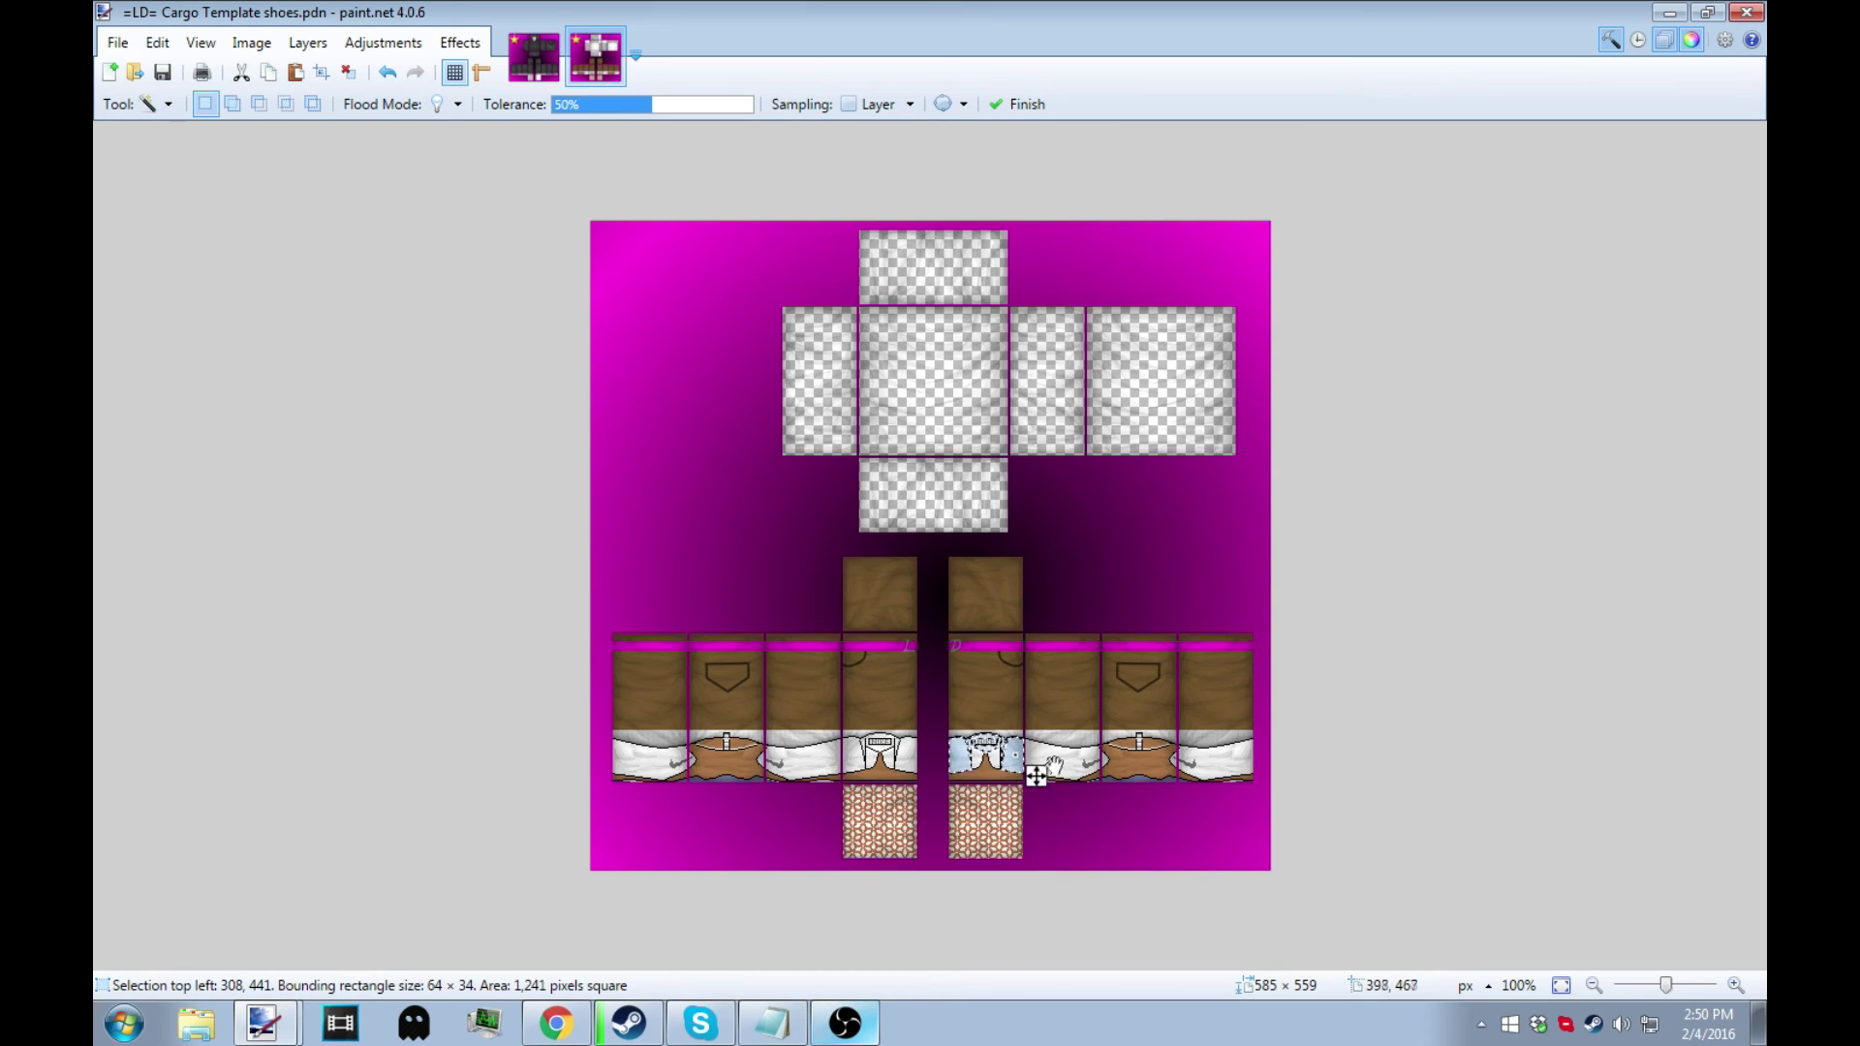
shift+click(1060, 757)
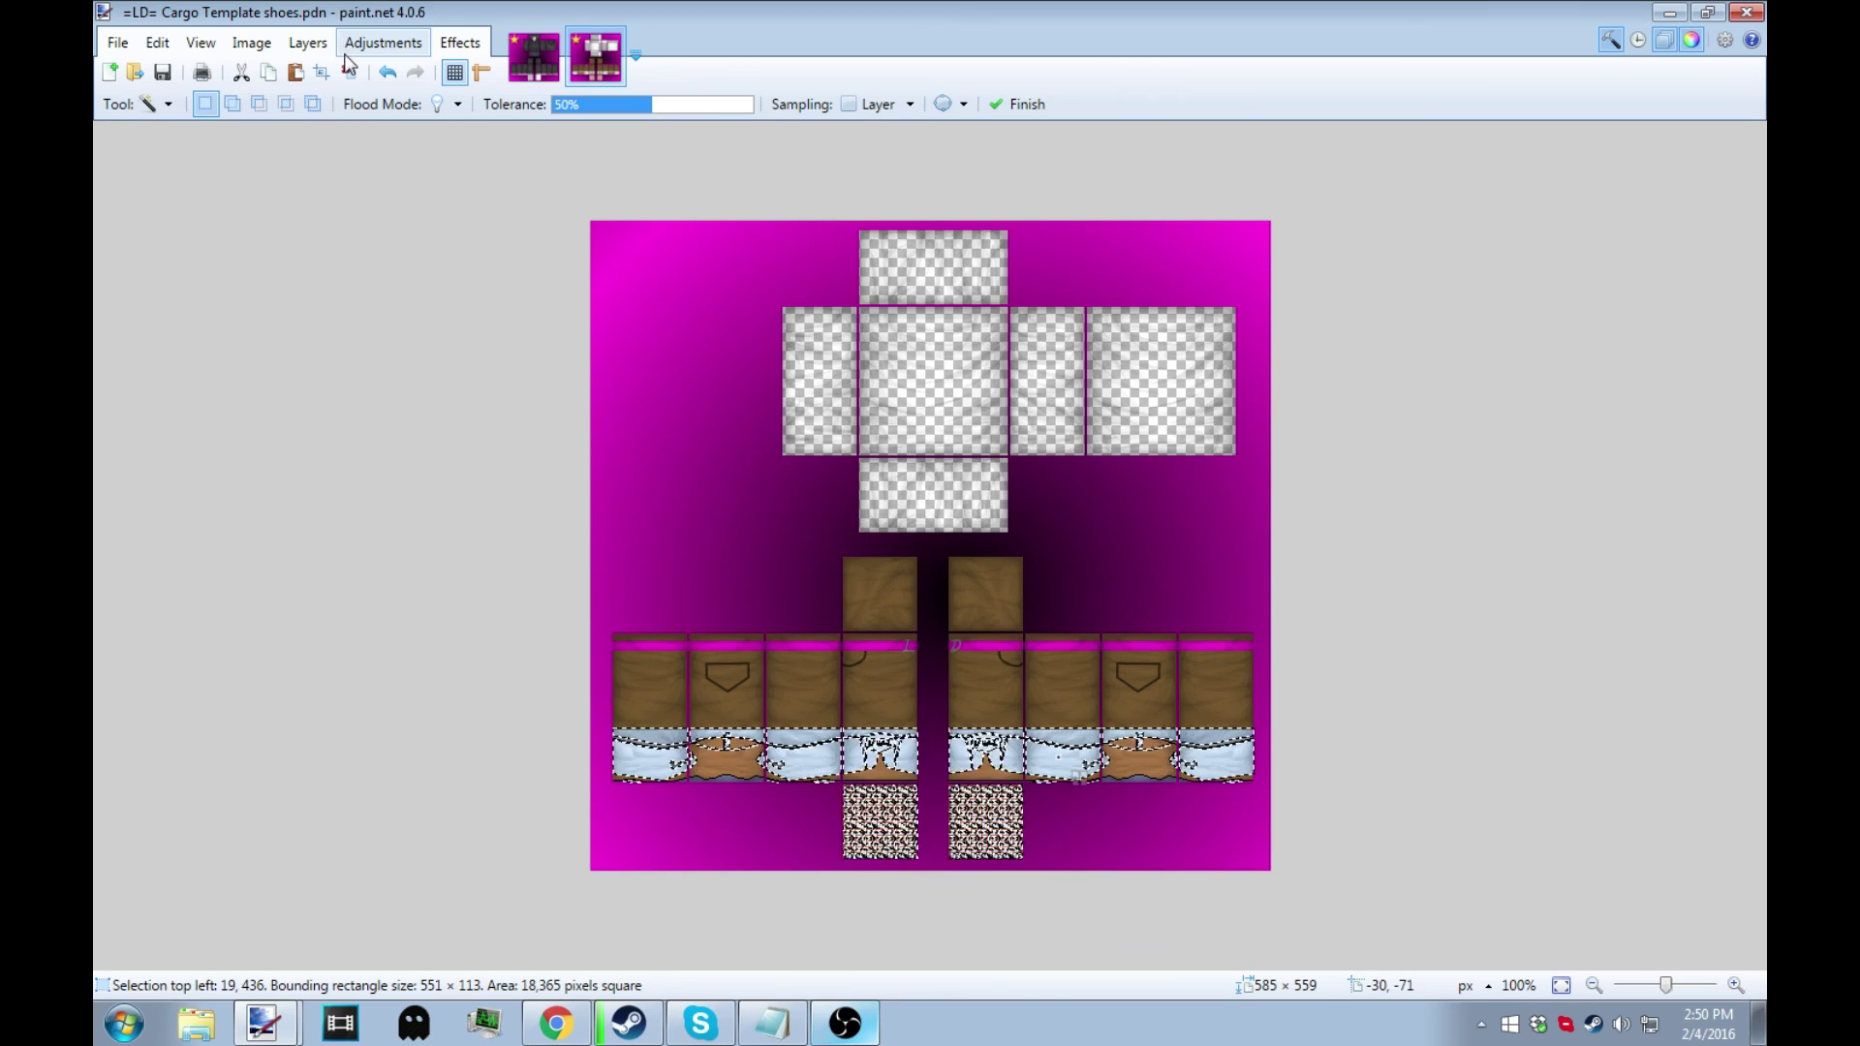
key(ctrl+d)
click(1014, 738)
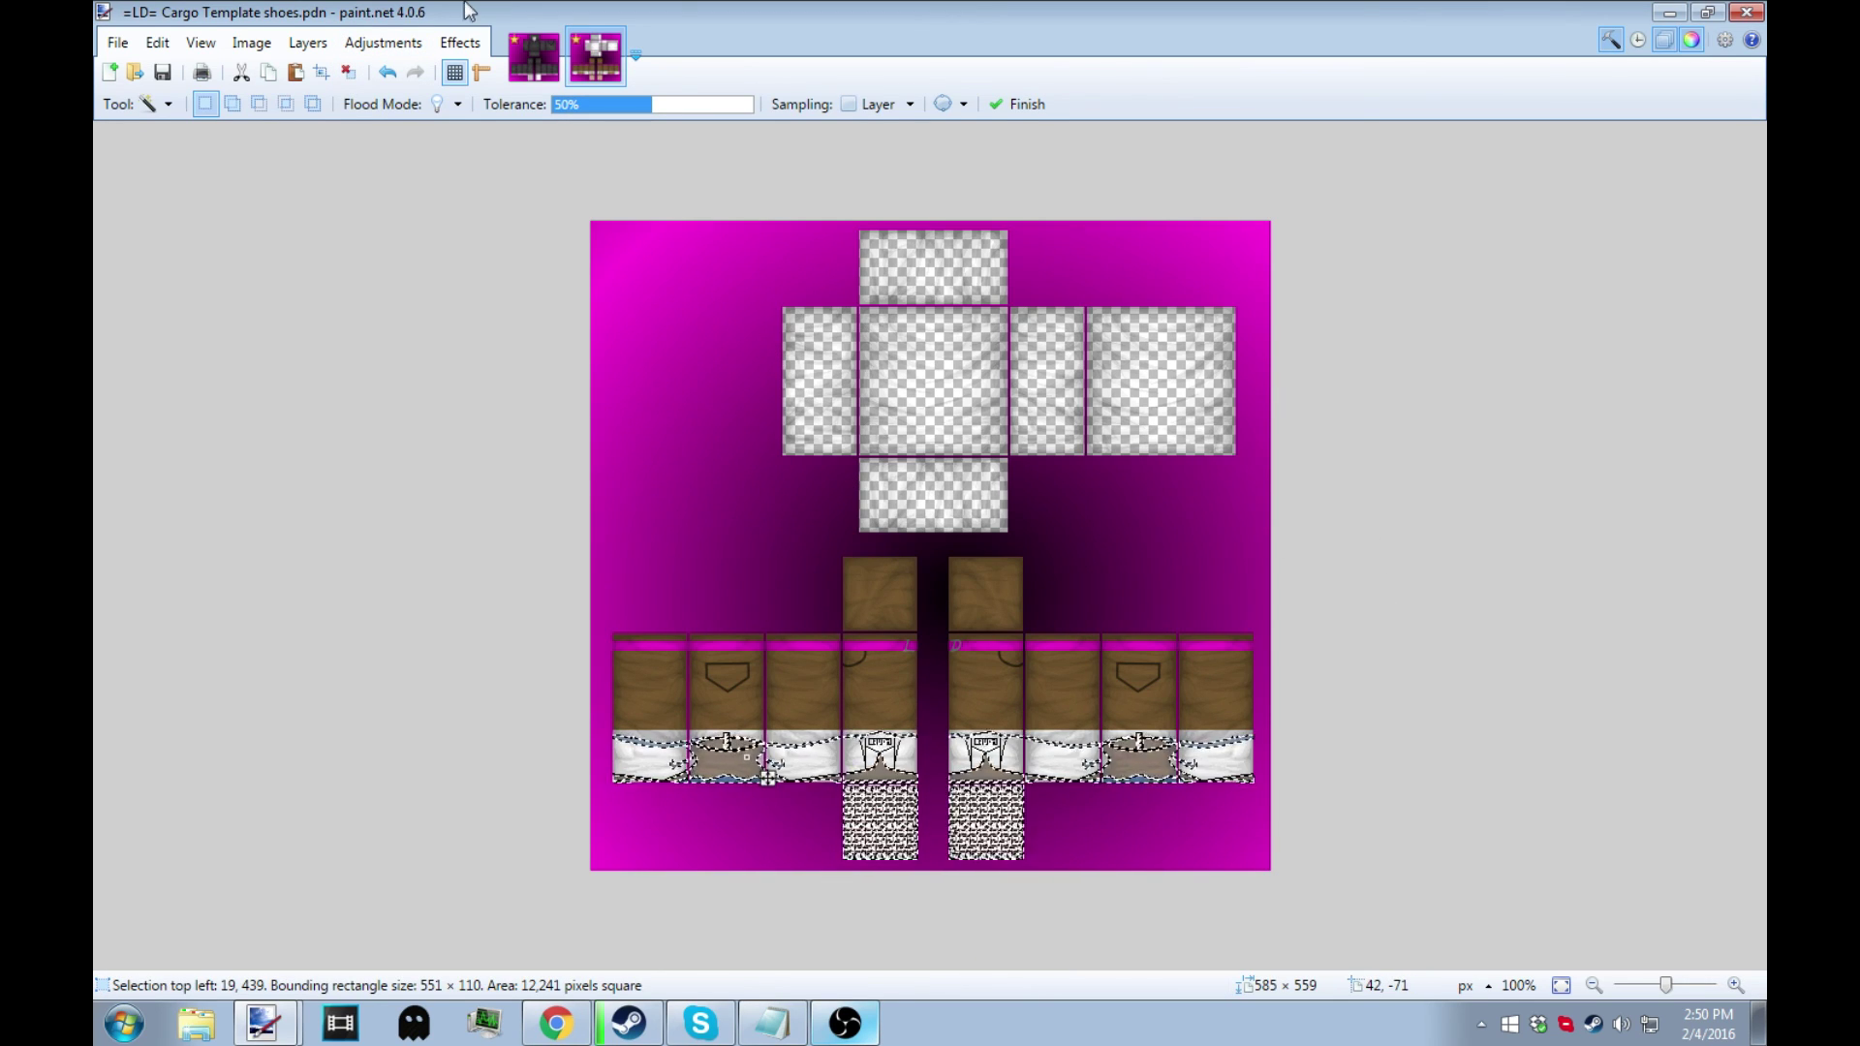
click(359, 73)
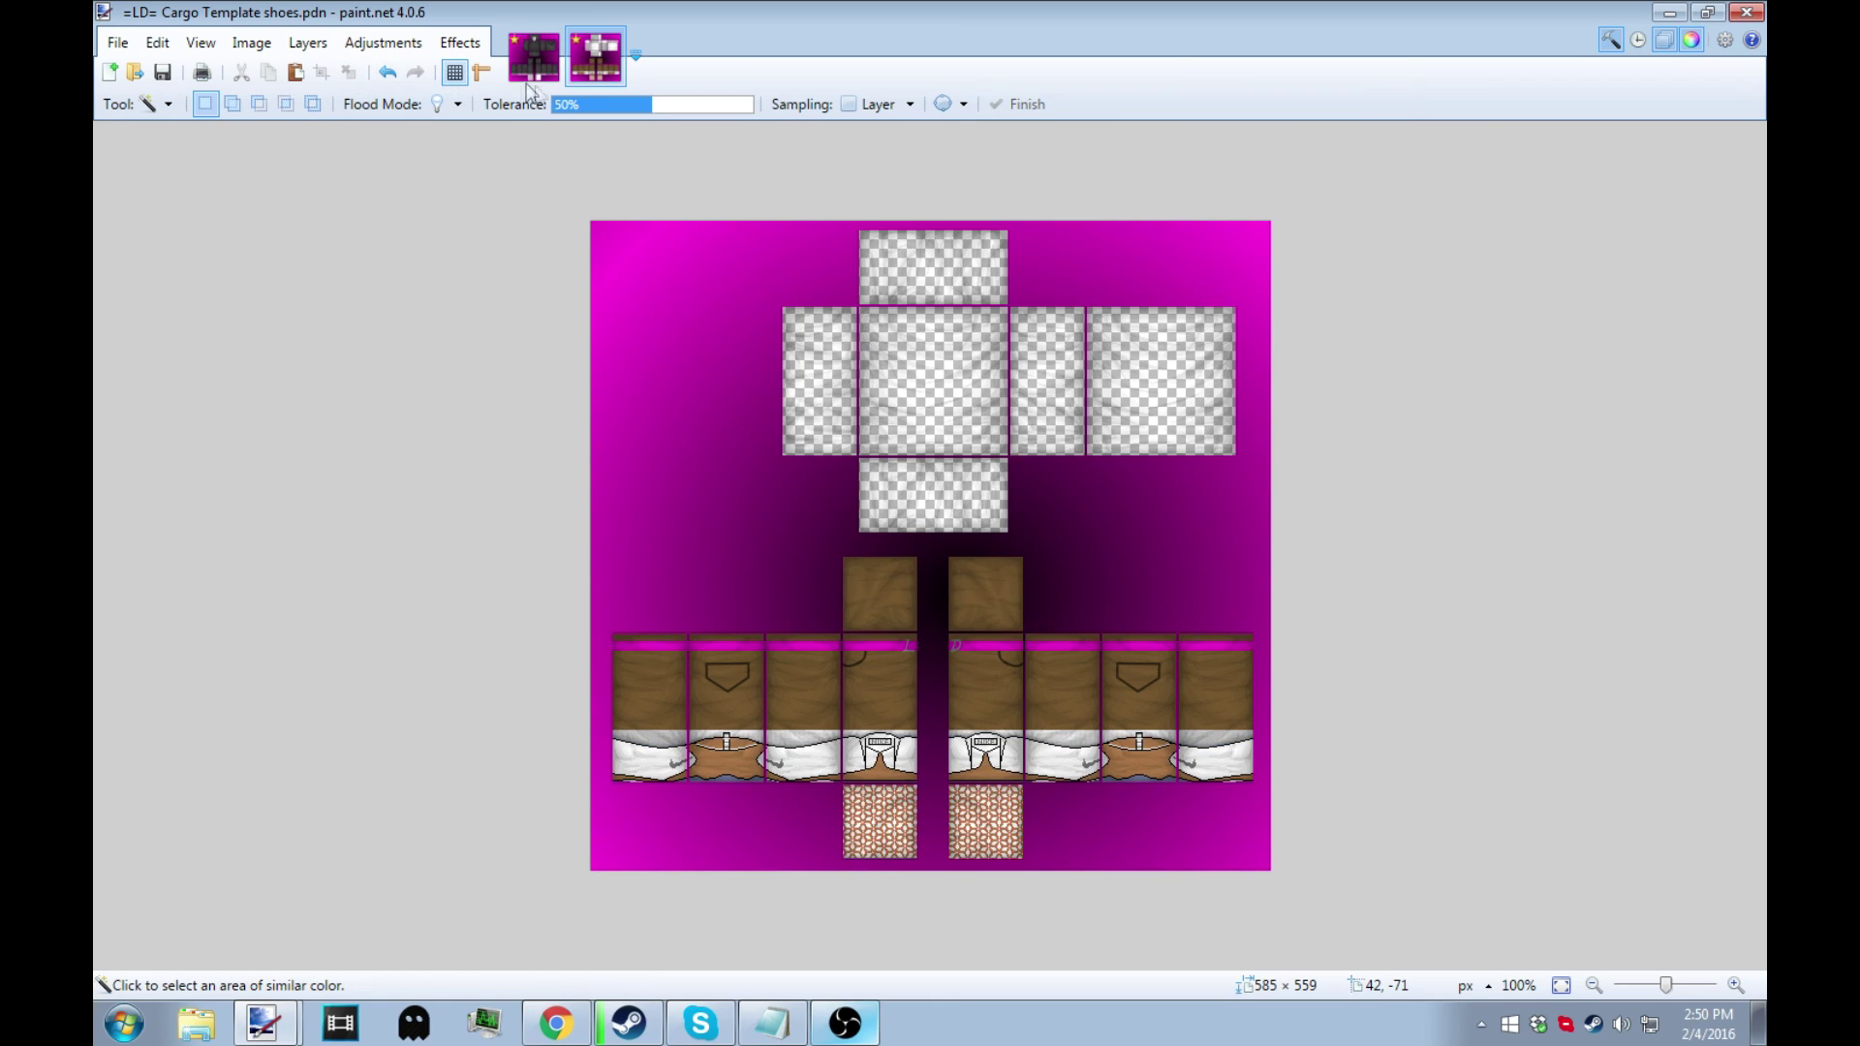